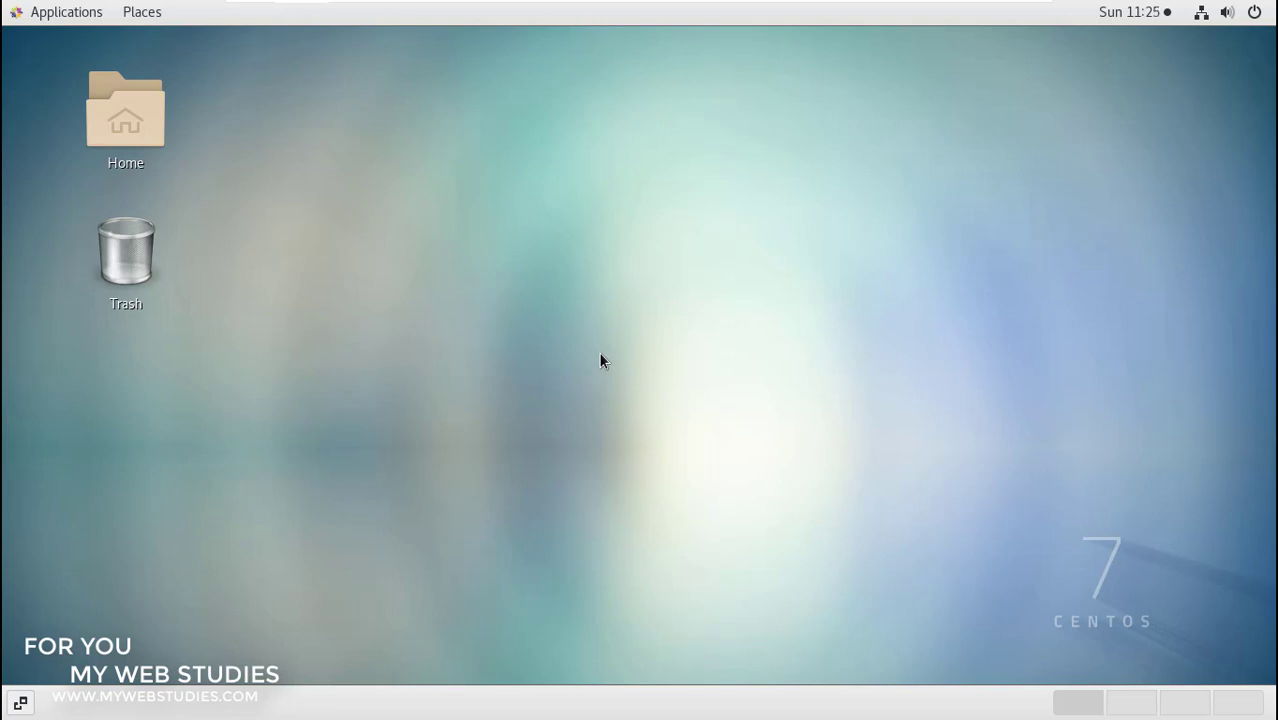
- Launch a Terminal window from Applications > System Tools
{"action": "left_click", "coordinate": [57, 20]}
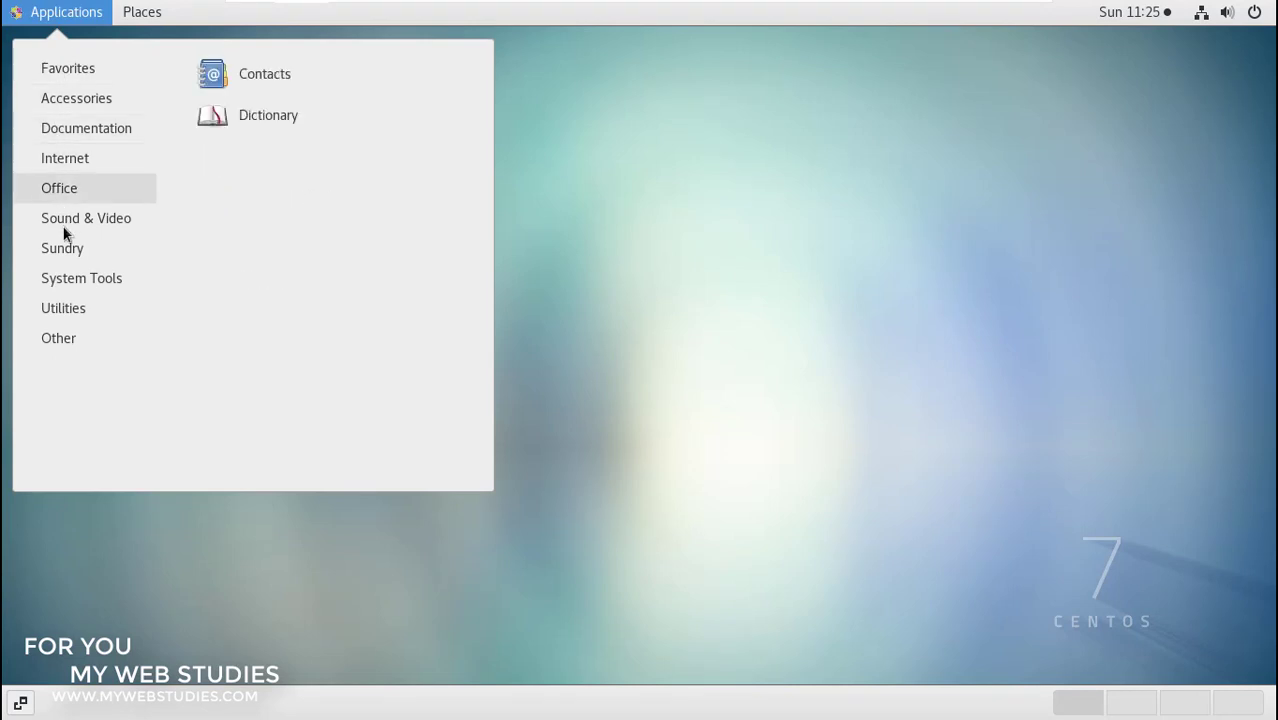
{"action": "mouse_move", "coordinate": [67, 279]}
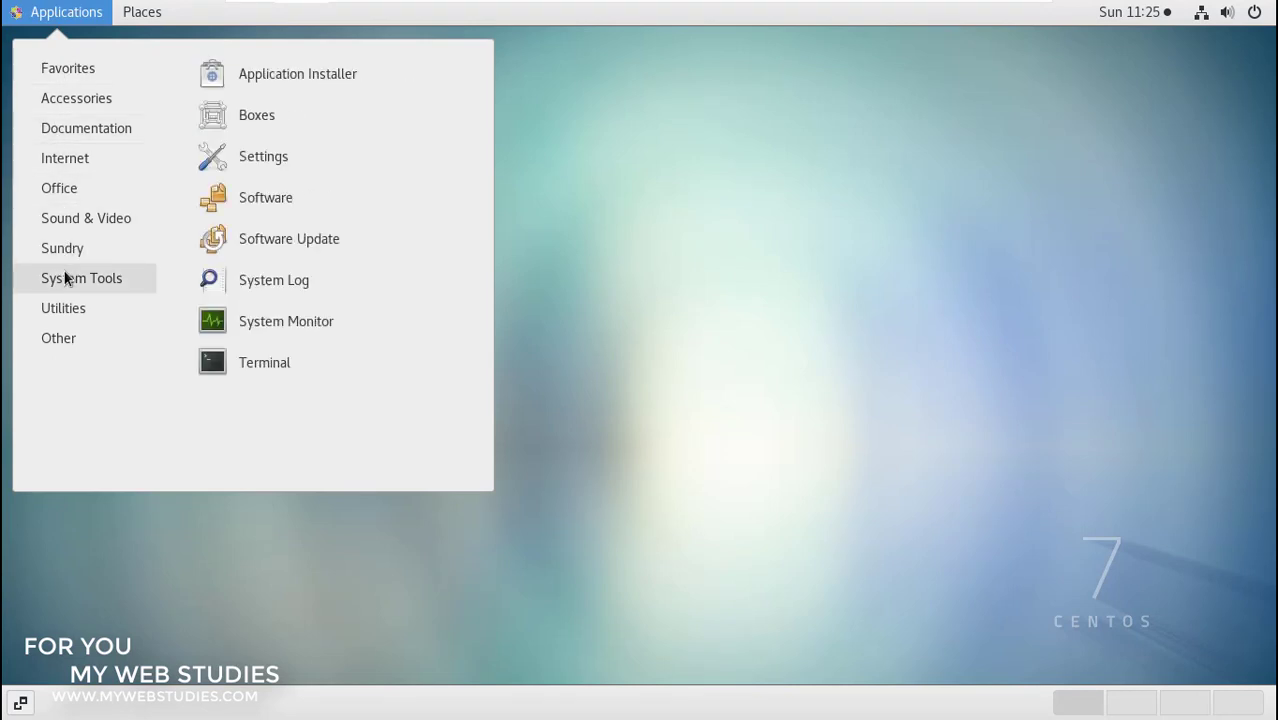
{"action": "left_click", "coordinate": [224, 366]}
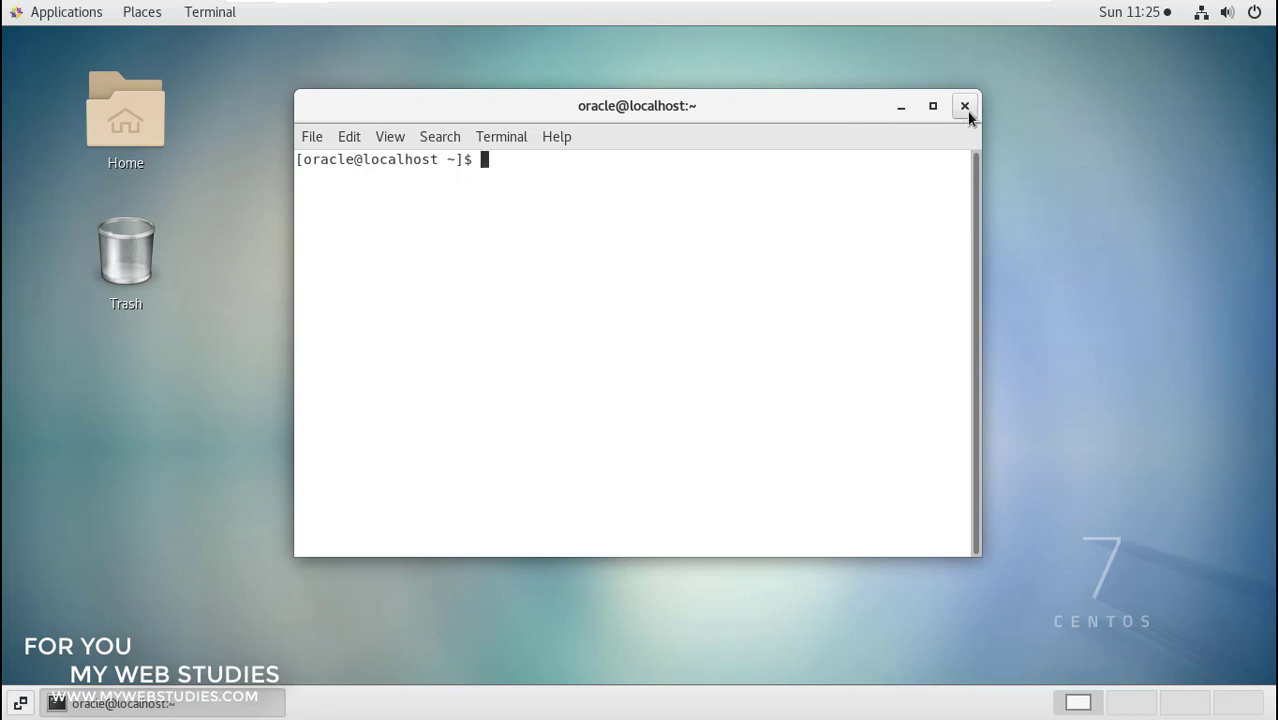
- Change to /u01/app/oracle/product/19.3.0/db_1 and list its contents with ls
{"action": "left_click", "coordinate": [937, 110]}
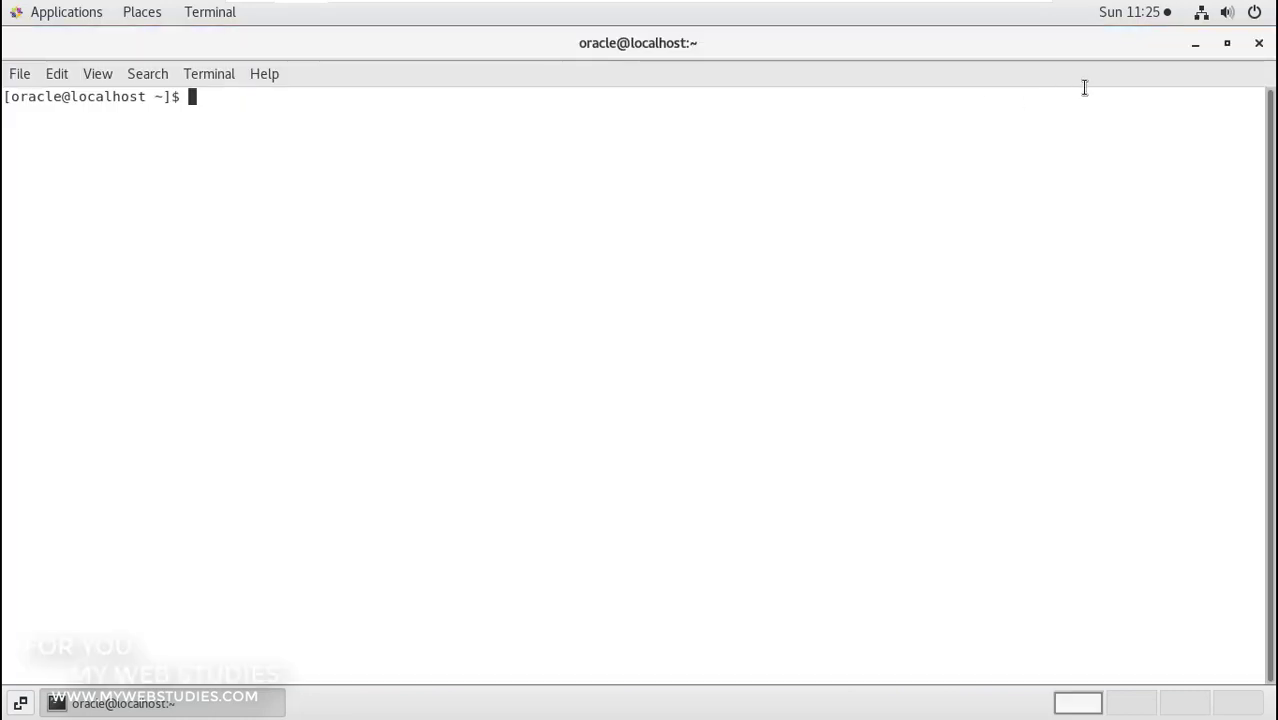
{"action": "left_click", "coordinate": [1229, 45]}
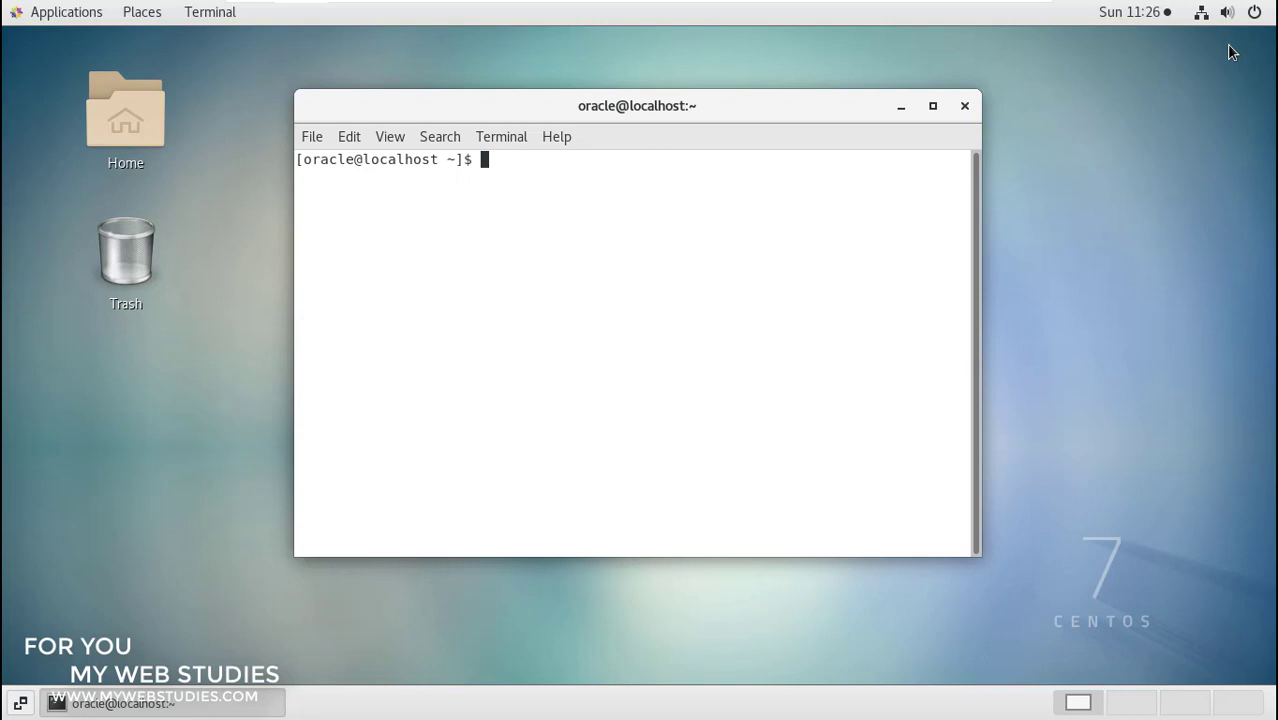
{"action": "type", "text": "cd /u01/app/"}
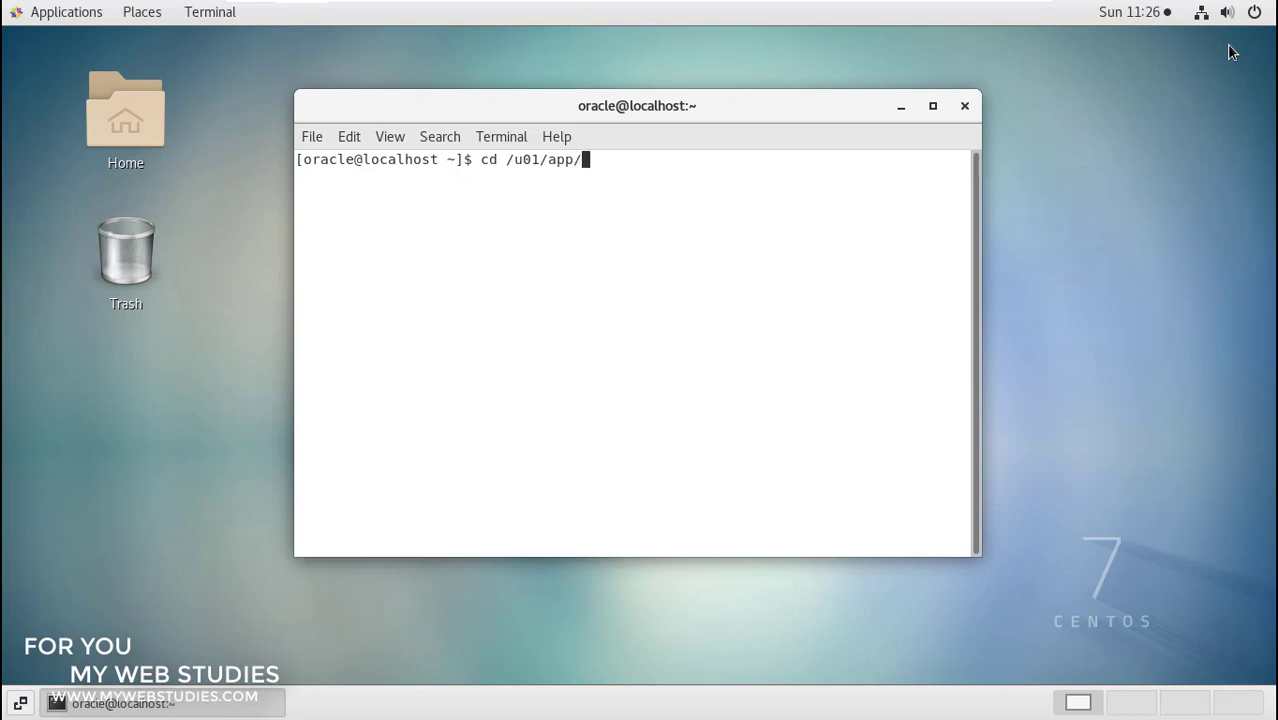
{"action": "type", "text": "oracle/product/19"}
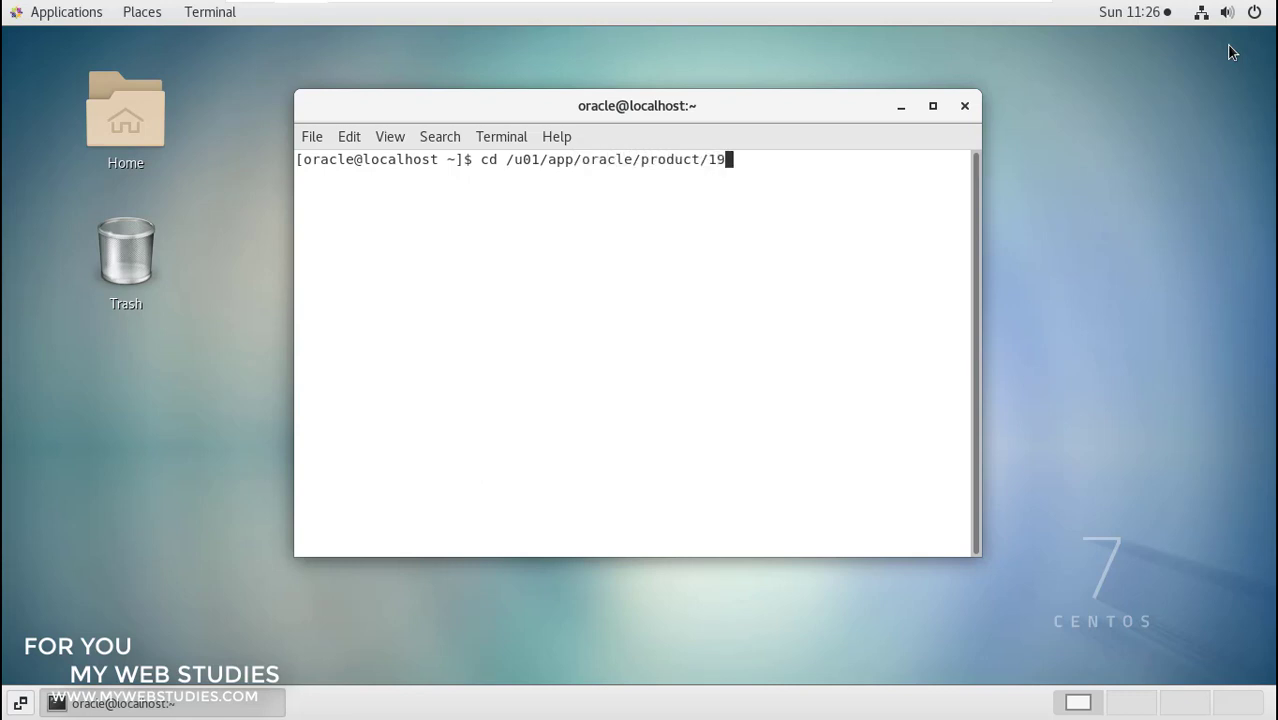
{"action": "type", "text": ".3.0/db_1/"}
{"action": "key", "text": "Return"}
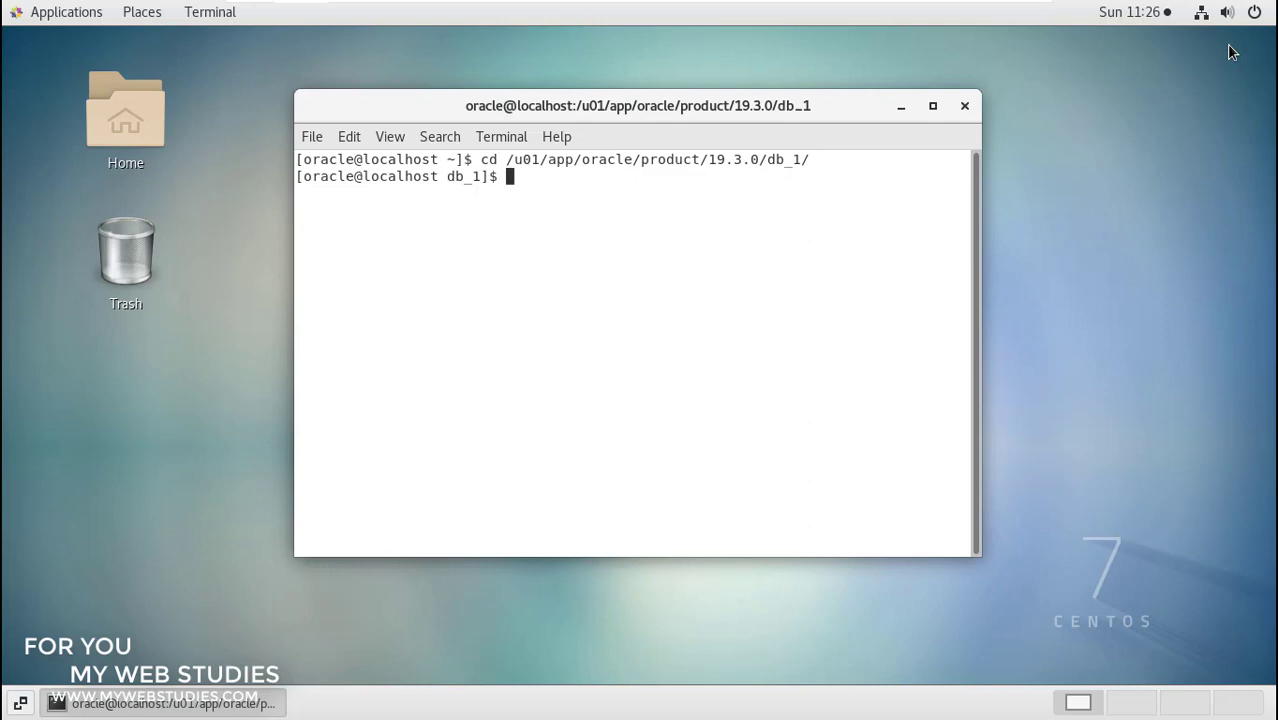
{"action": "type", "text": "ls"}
{"action": "key", "text": "Return"}
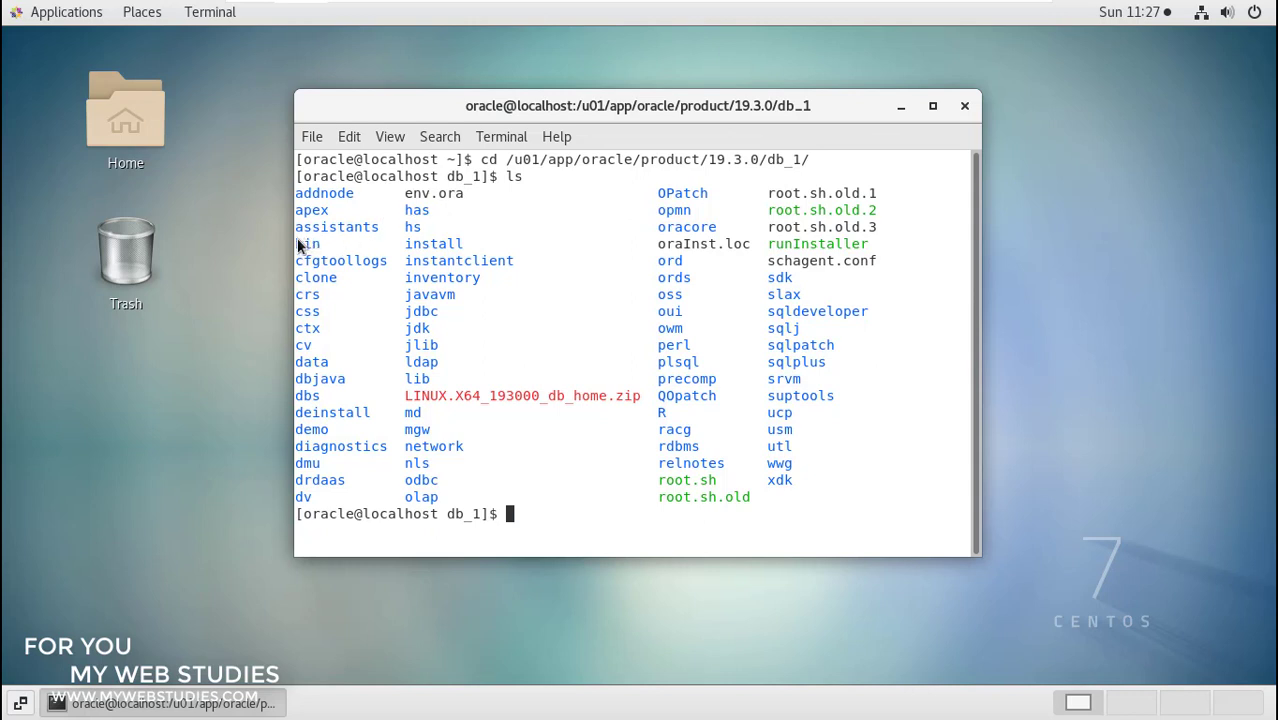
- Enter the bin directory and list it, scrolling to find dbca
{"action": "left_click_drag", "start_coordinate": [297, 244], "coordinate": [326, 248]}
{"action": "type", "text": "cd bin"}
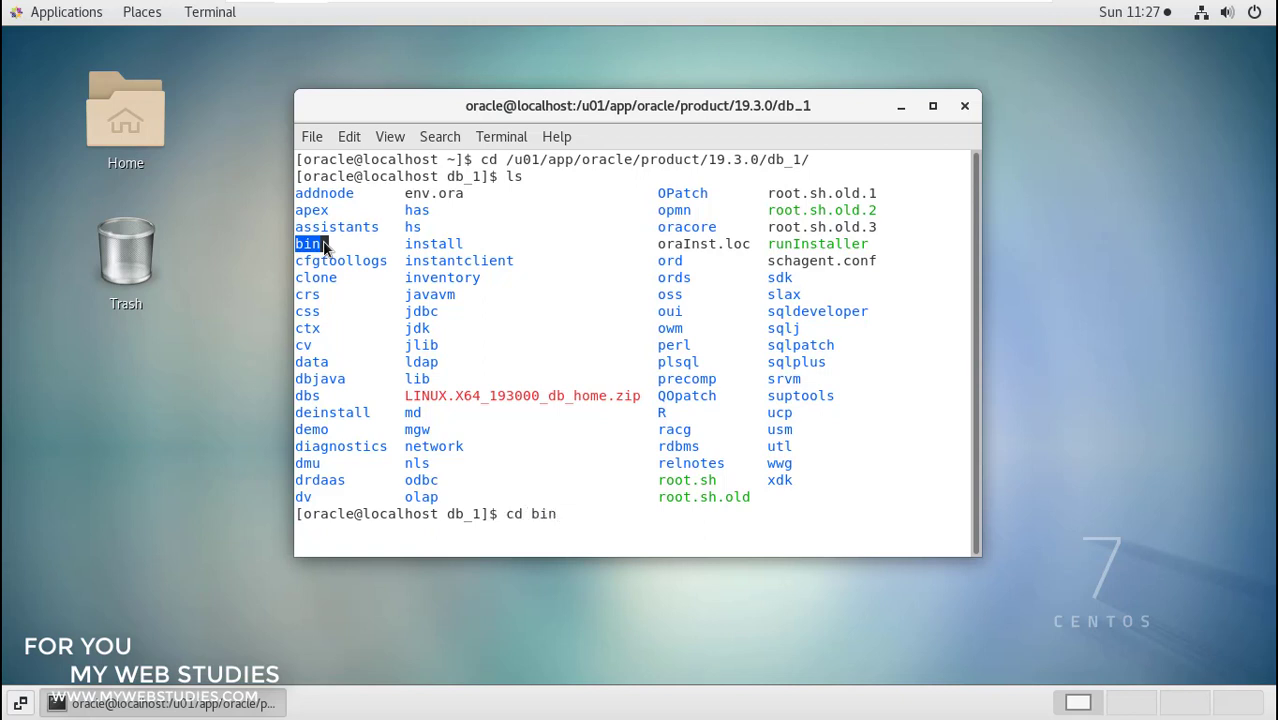
{"action": "key", "text": "Return"}
{"action": "type", "text": "ls"}
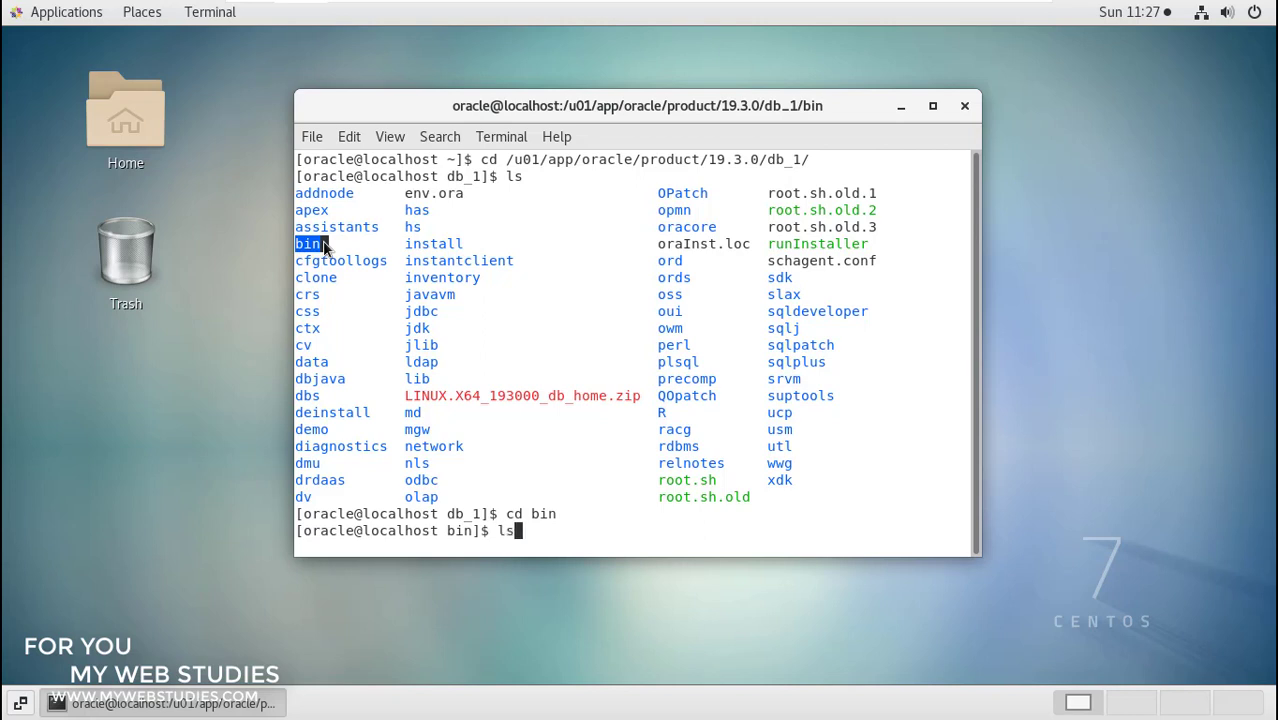
{"action": "key", "text": "Return"}
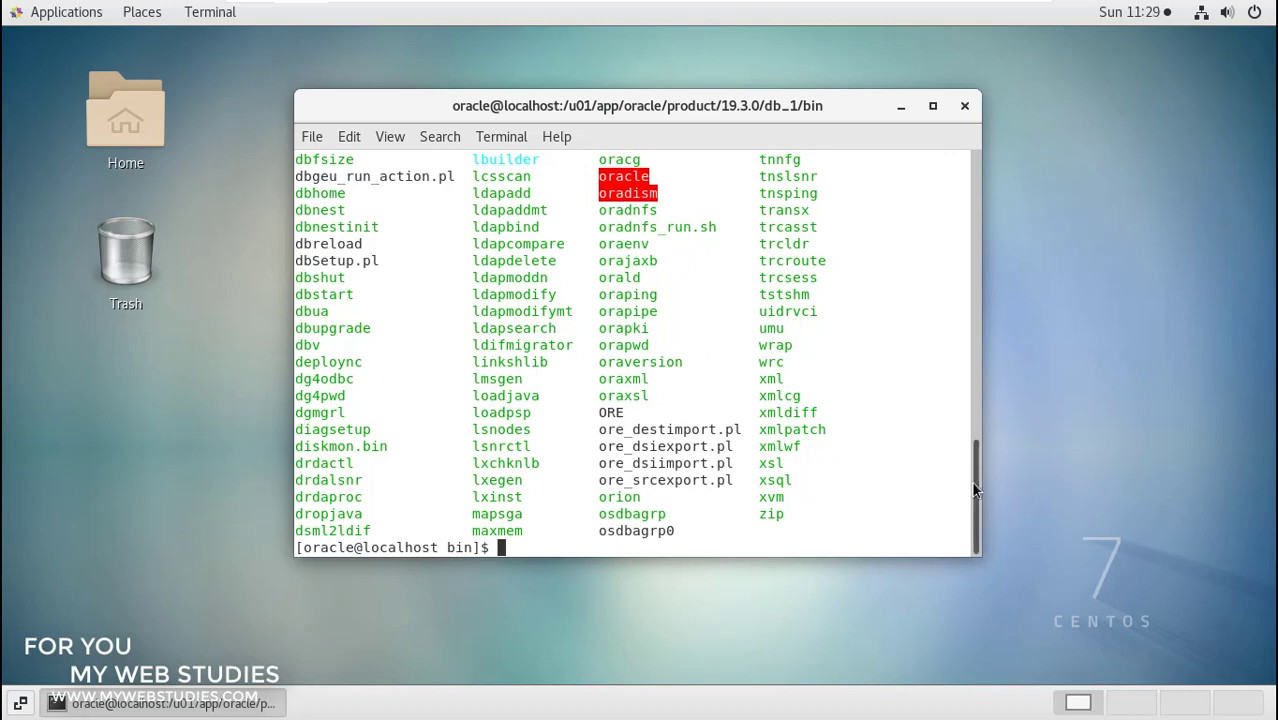
{"action": "left_click_drag", "start_coordinate": [972, 483], "coordinate": [971, 449]}
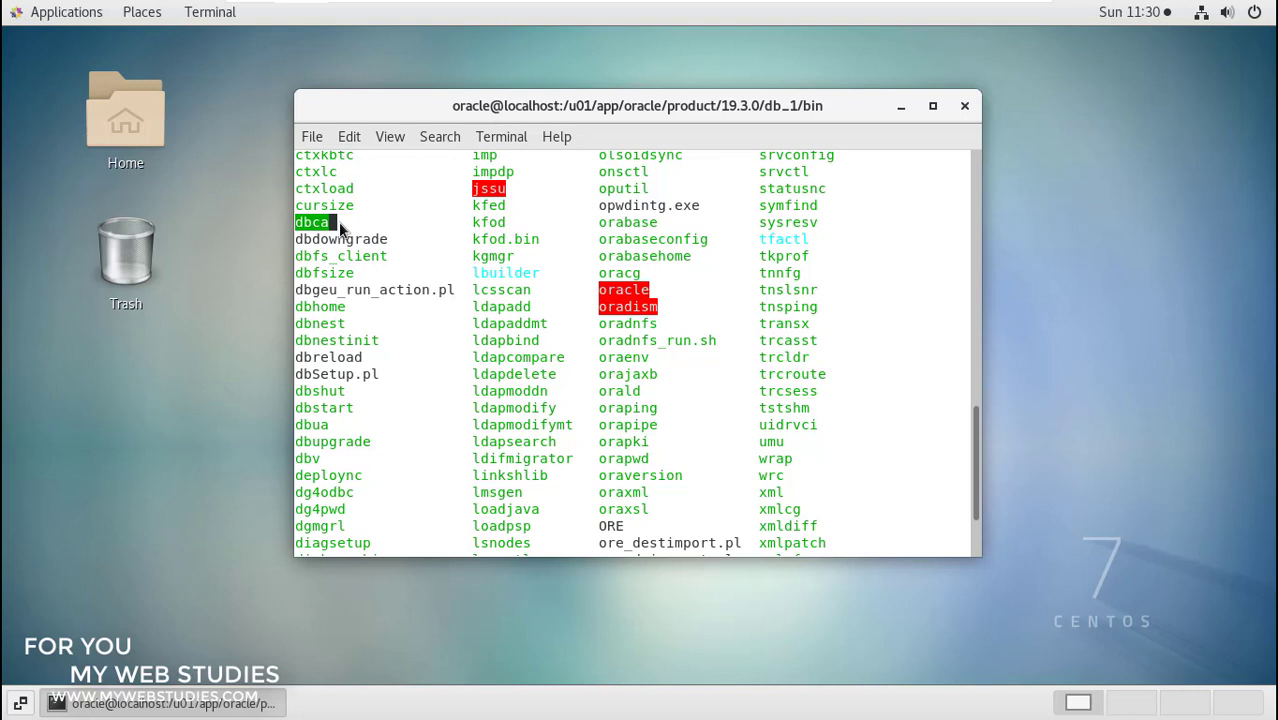
- Clear the terminal screen to a fresh prompt
{"action": "key", "text": "Return"}
{"action": "type", "text": "clear"}
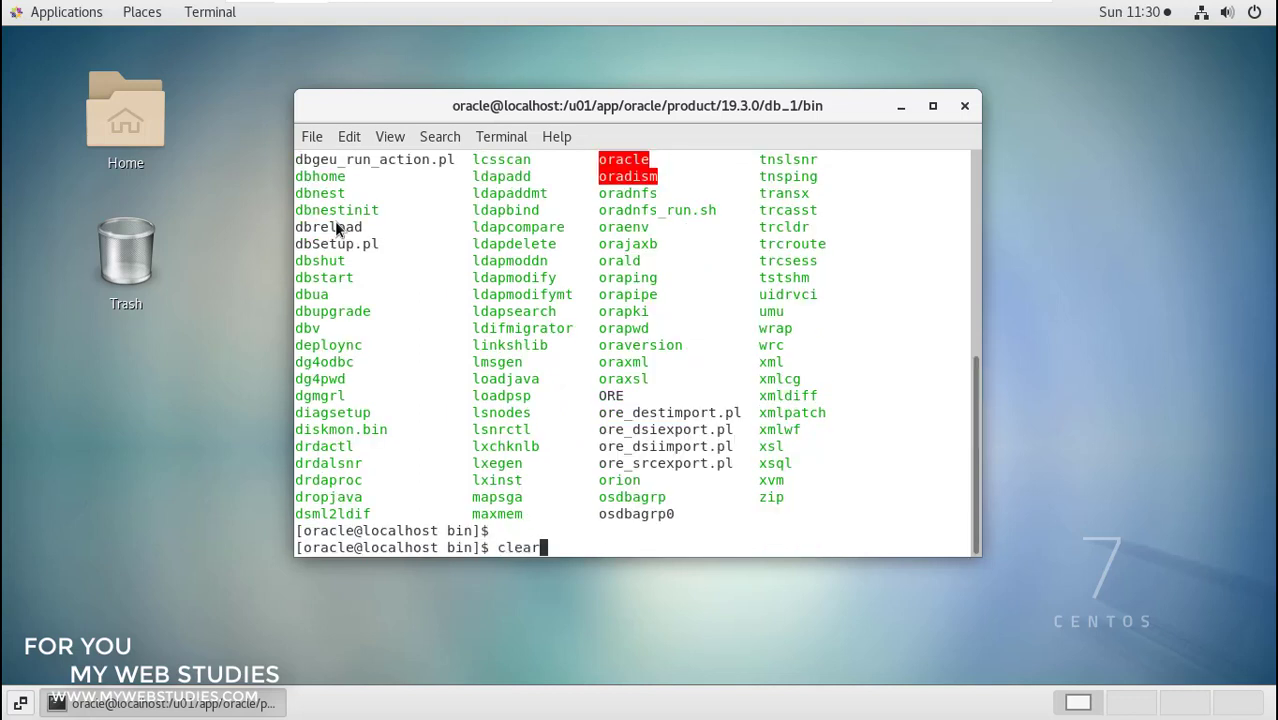
{"action": "key", "text": "Return"}
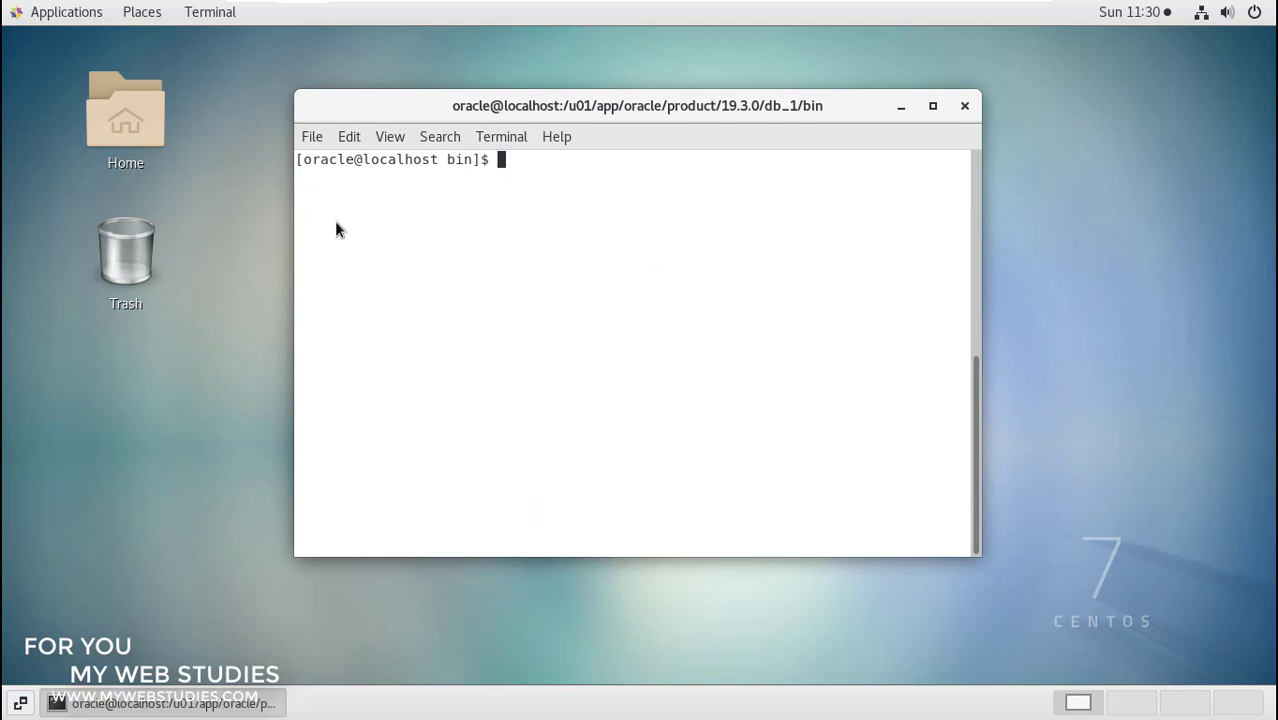
- Run ./dbca to launch the Database Configuration Assistant
{"action": "type", "text": "./dbca"}
{"action": "key", "text": "Return"}
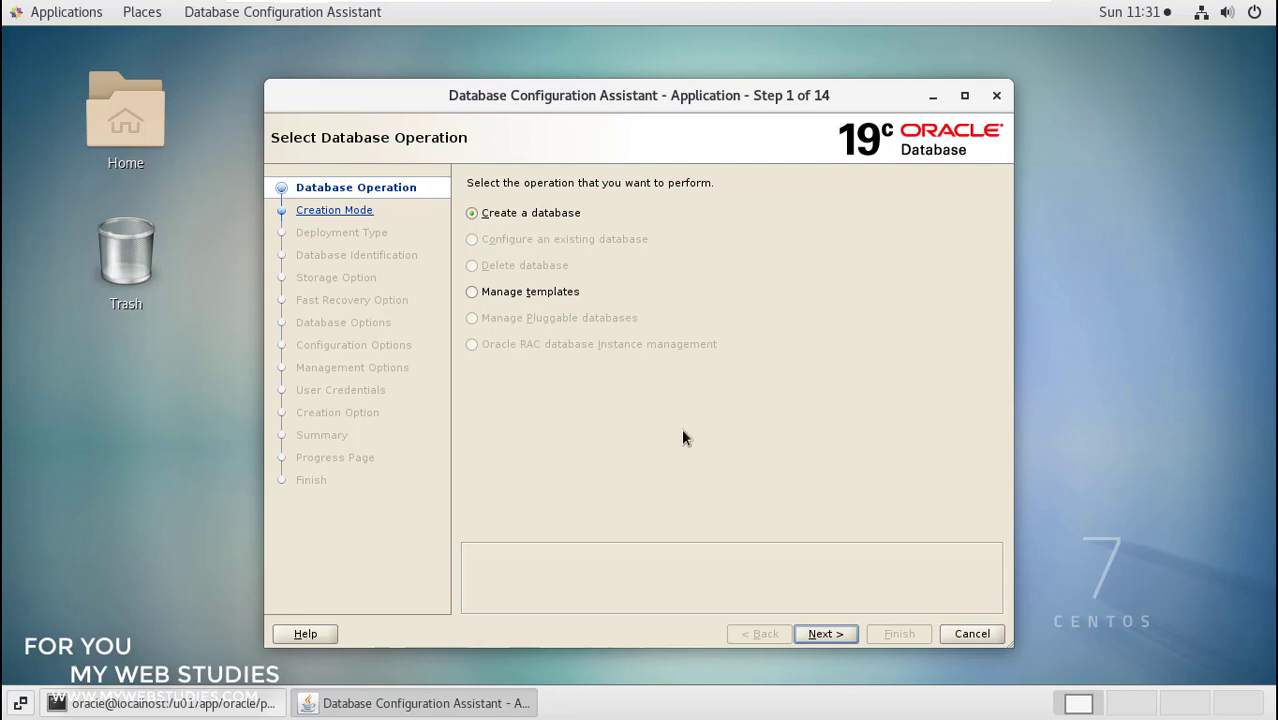
- Keep 'Create a database' selected and go on to the creation mode step
{"action": "left_click", "coordinate": [822, 634]}
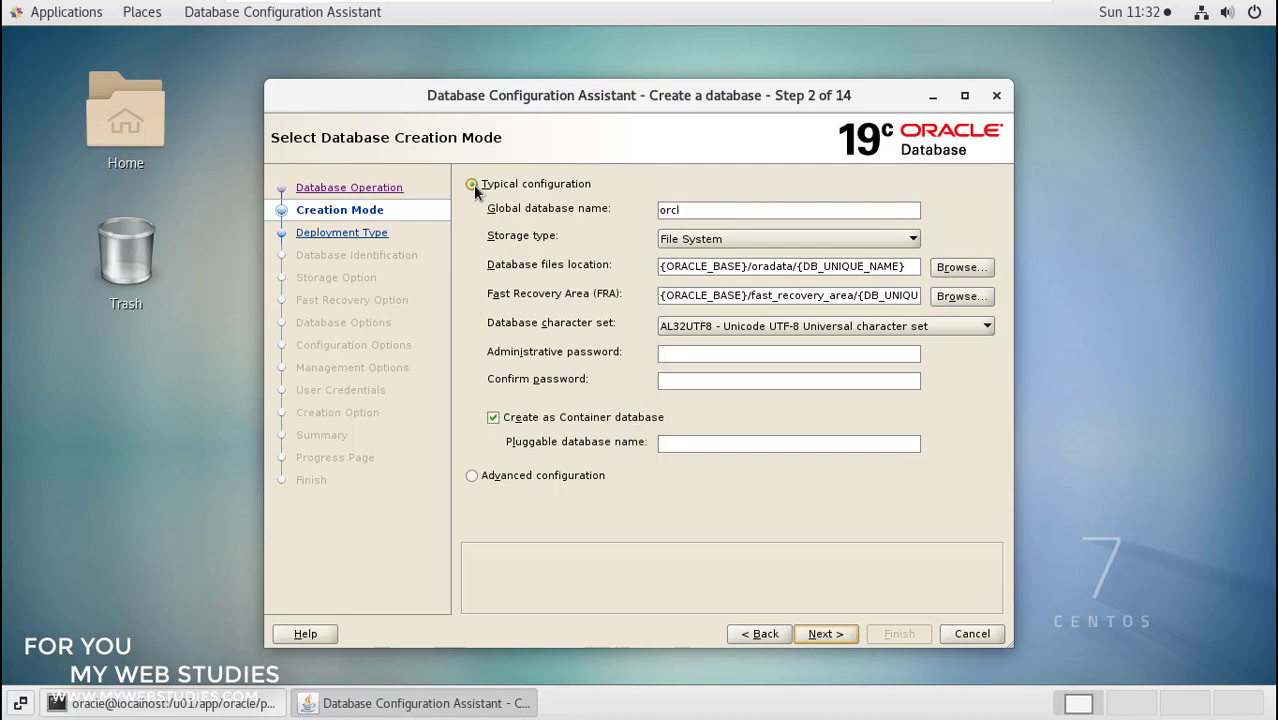
{"action": "left_click", "coordinate": [692, 211]}
{"action": "left_click", "coordinate": [911, 240]}
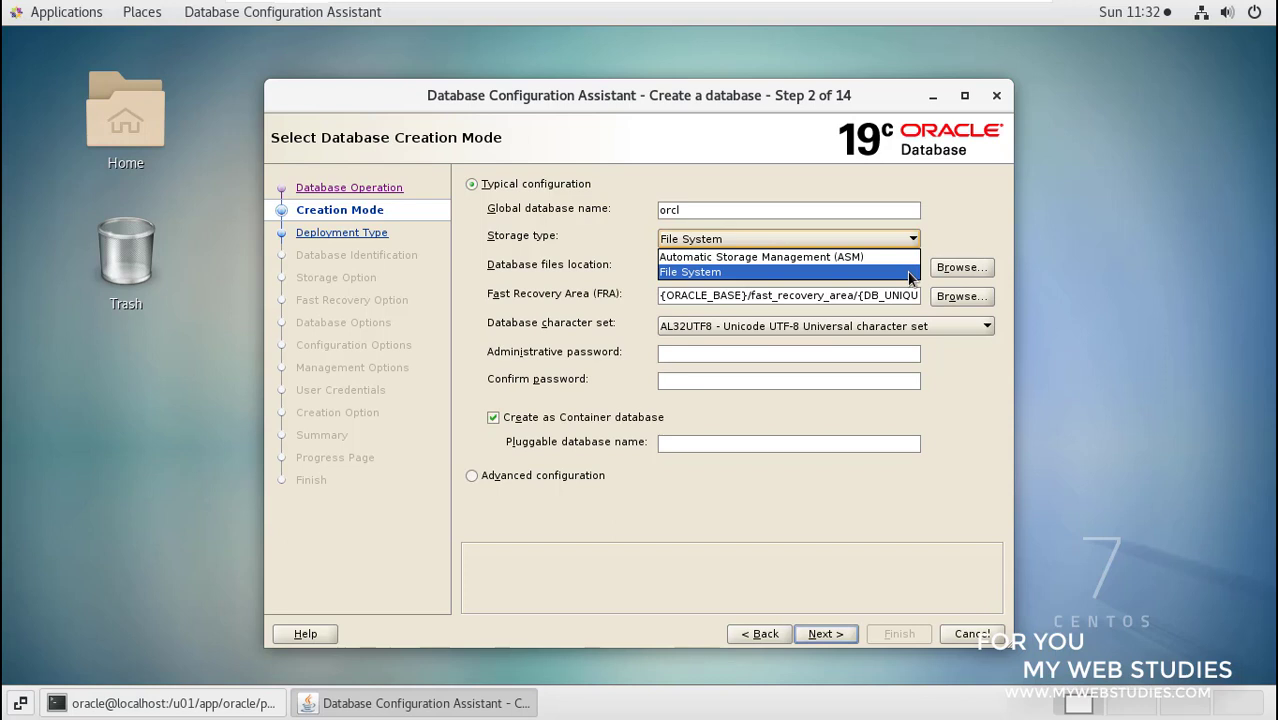
{"action": "left_click", "coordinate": [910, 272]}
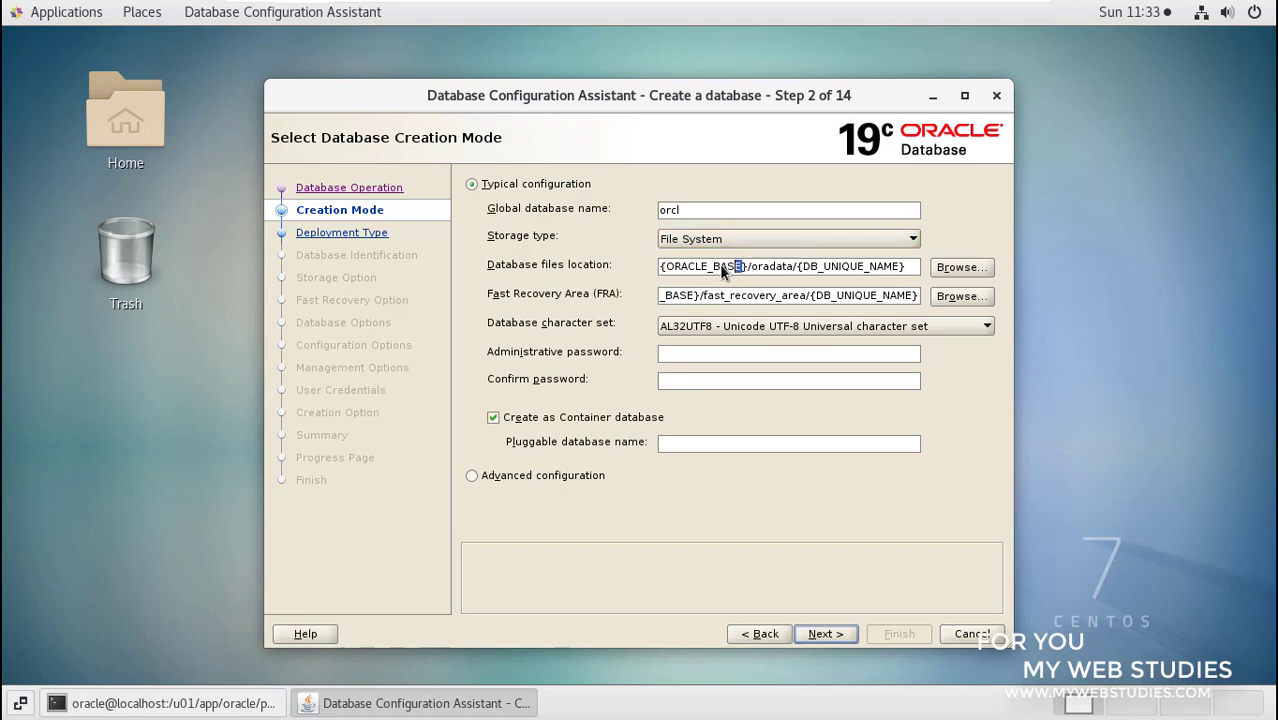
- Highlight ORACLE_BASE, oradata and DB_UNIQUE_NAME in the file and FRA paths, then view character sets
{"action": "left_click_drag", "start_coordinate": [744, 267], "coordinate": [666, 268]}
{"action": "left_click_drag", "start_coordinate": [750, 268], "coordinate": [799, 275]}
{"action": "left_click_drag", "start_coordinate": [803, 266], "coordinate": [903, 266]}
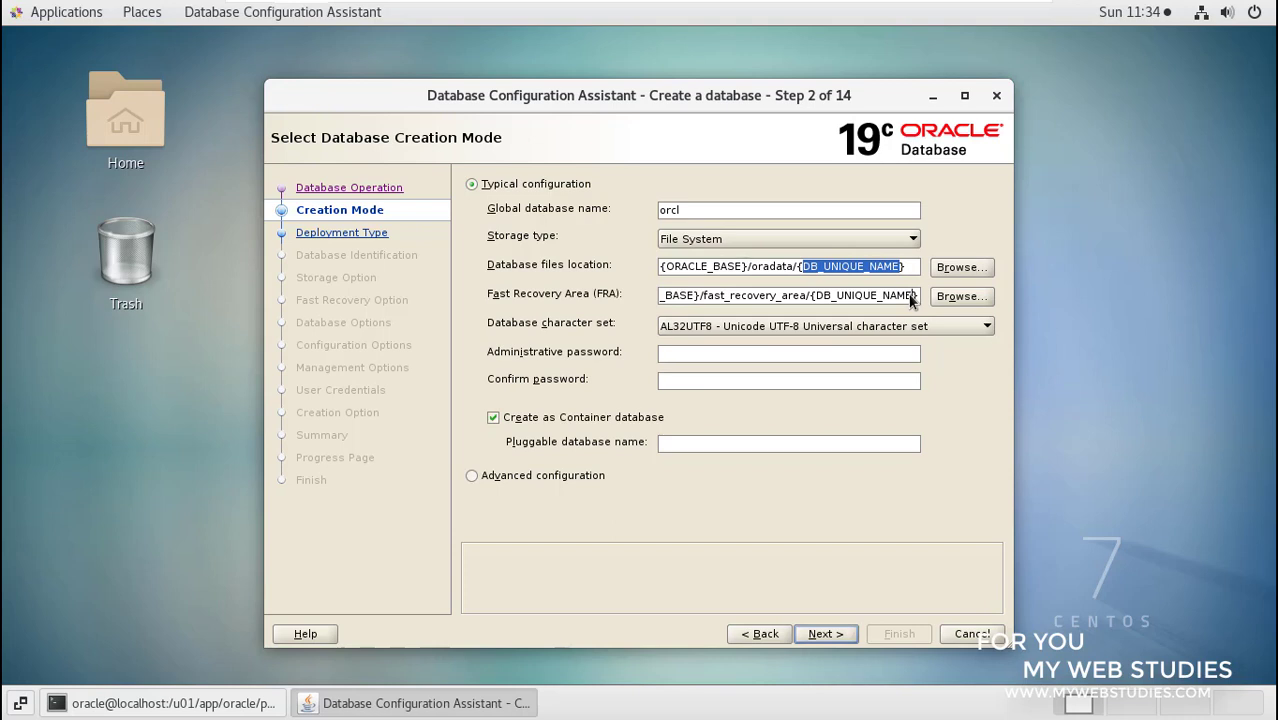
{"action": "key", "text": "Home"}
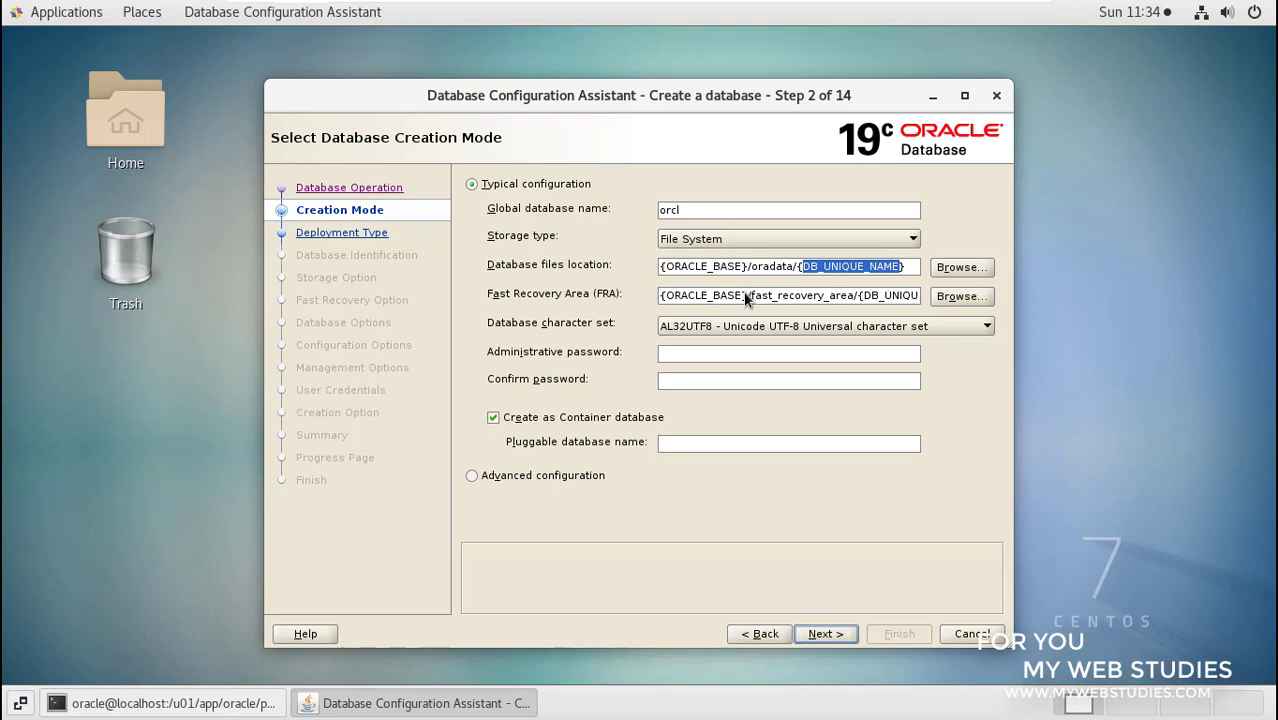
{"action": "left_click_drag", "start_coordinate": [746, 297], "coordinate": [668, 300]}
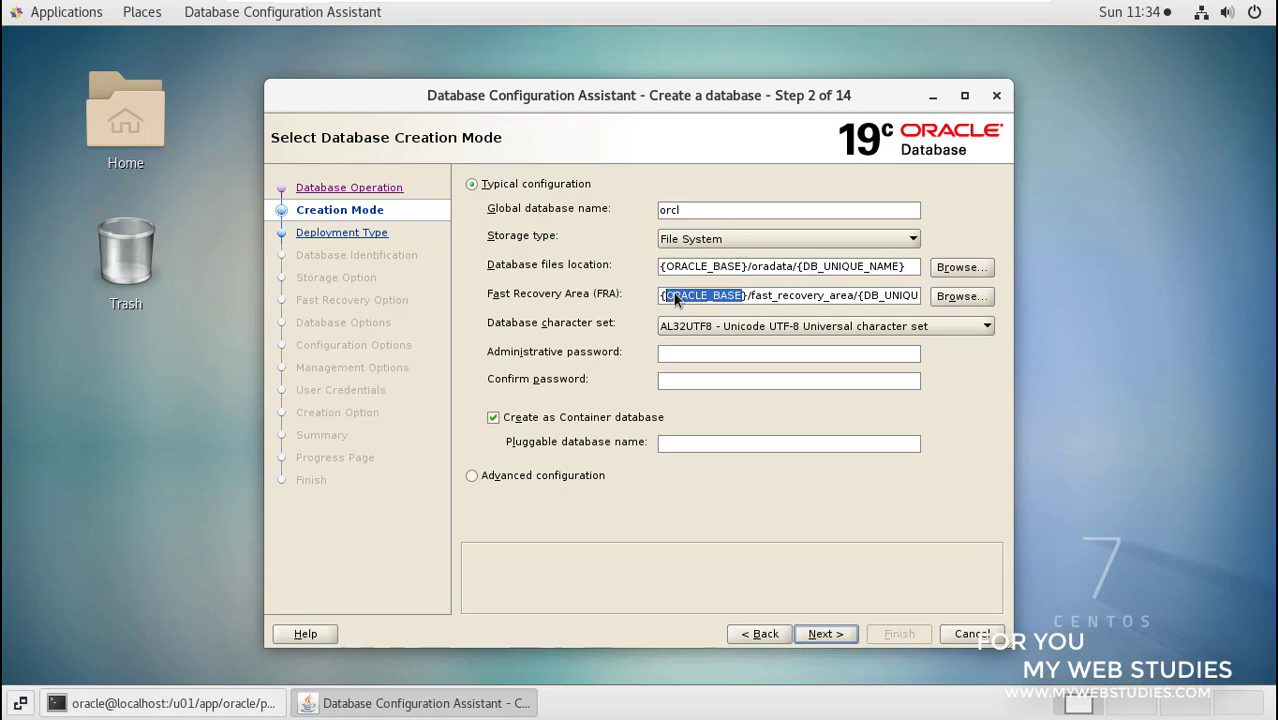
{"action": "left_click_drag", "start_coordinate": [754, 297], "coordinate": [922, 300]}
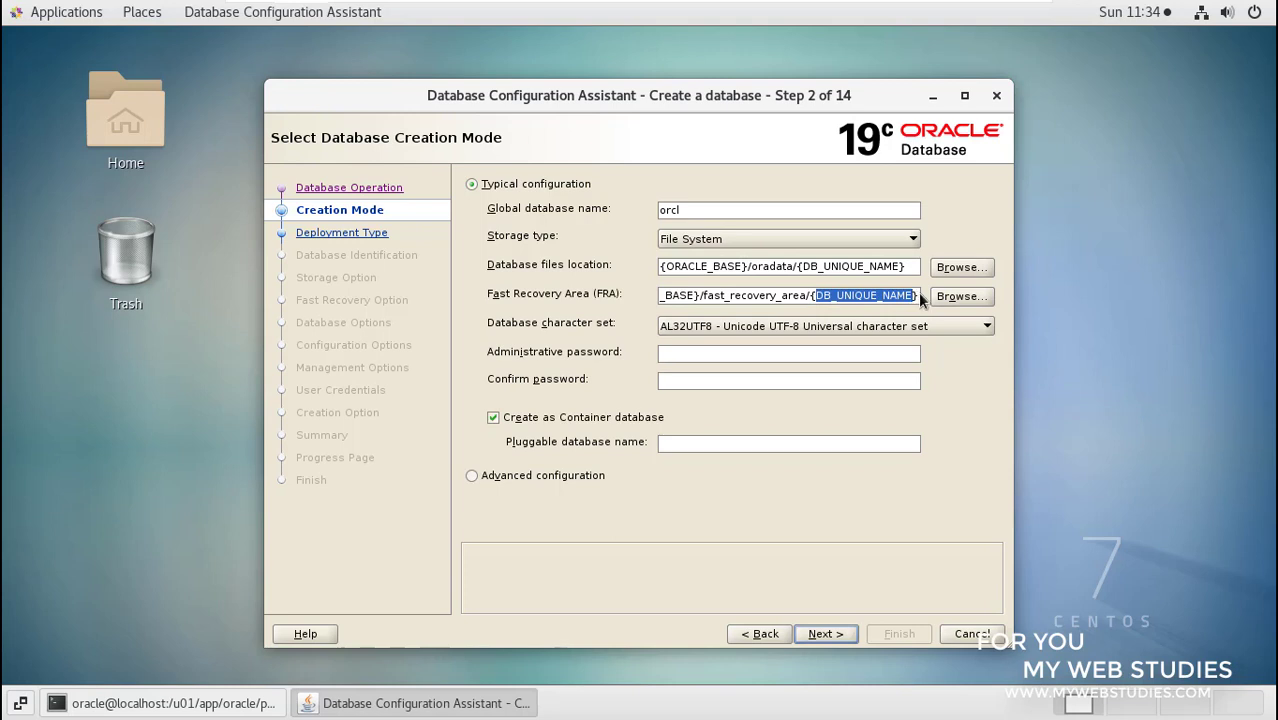
{"action": "left_click", "coordinate": [986, 330]}
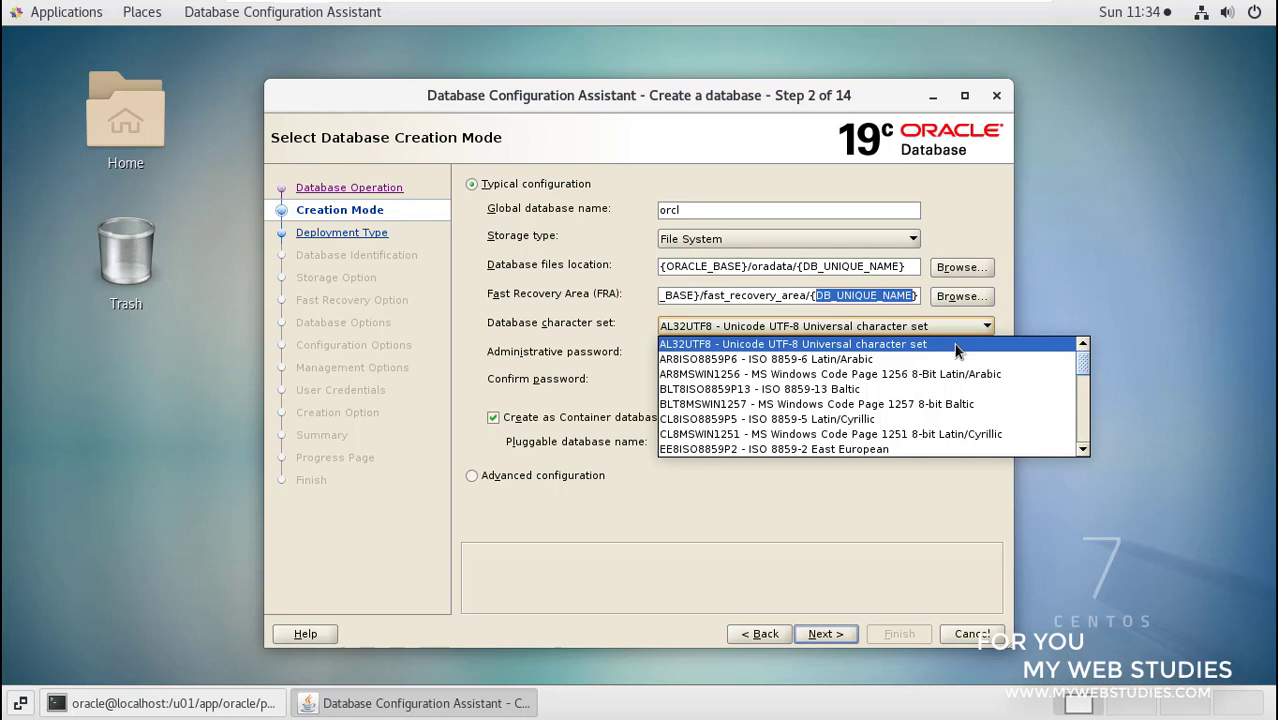
{"action": "left_click", "coordinate": [955, 345]}
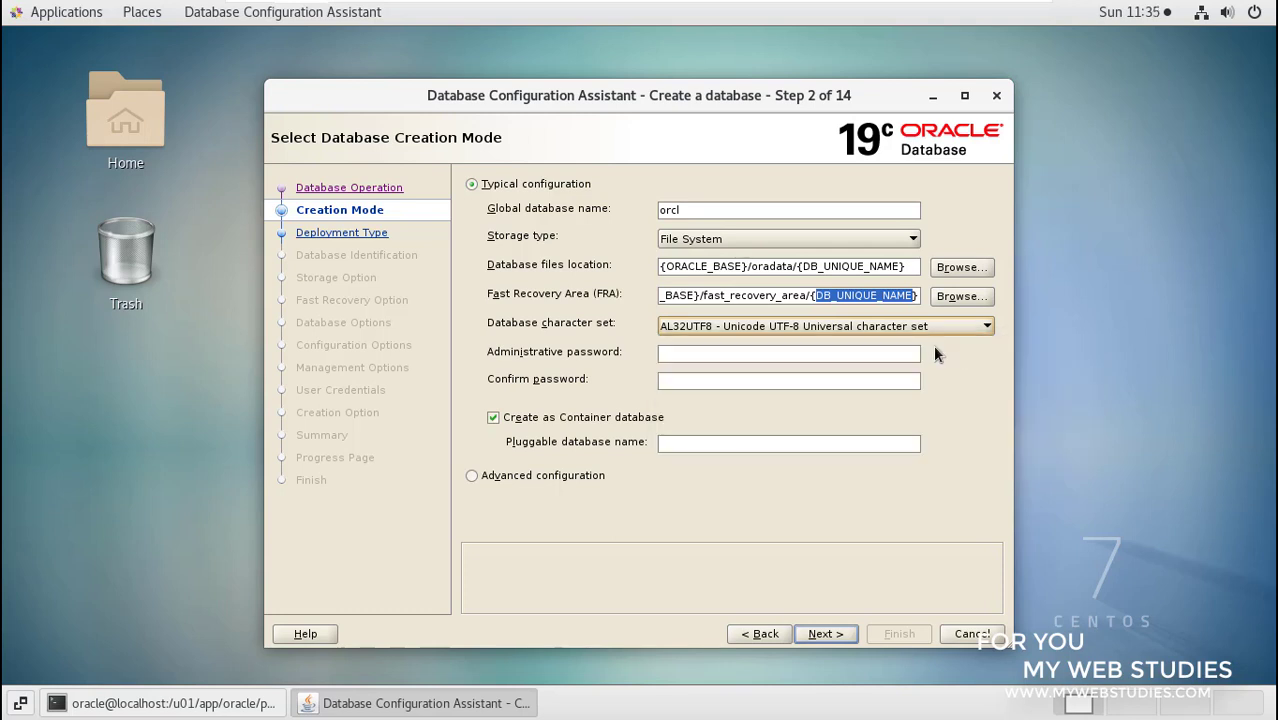
{"action": "left_click", "coordinate": [911, 356]}
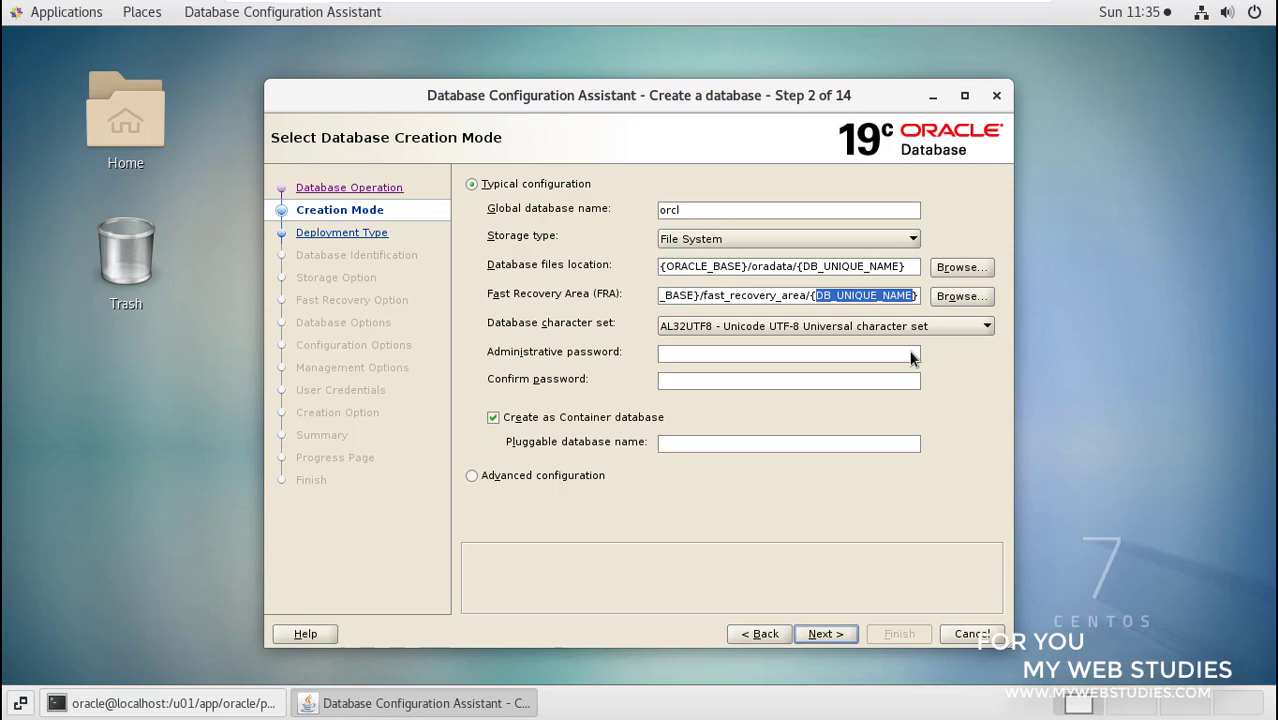
- Enter and confirm the administrative password, then inspect the DBT-06208 warning
{"action": "type", "text": "orac"}
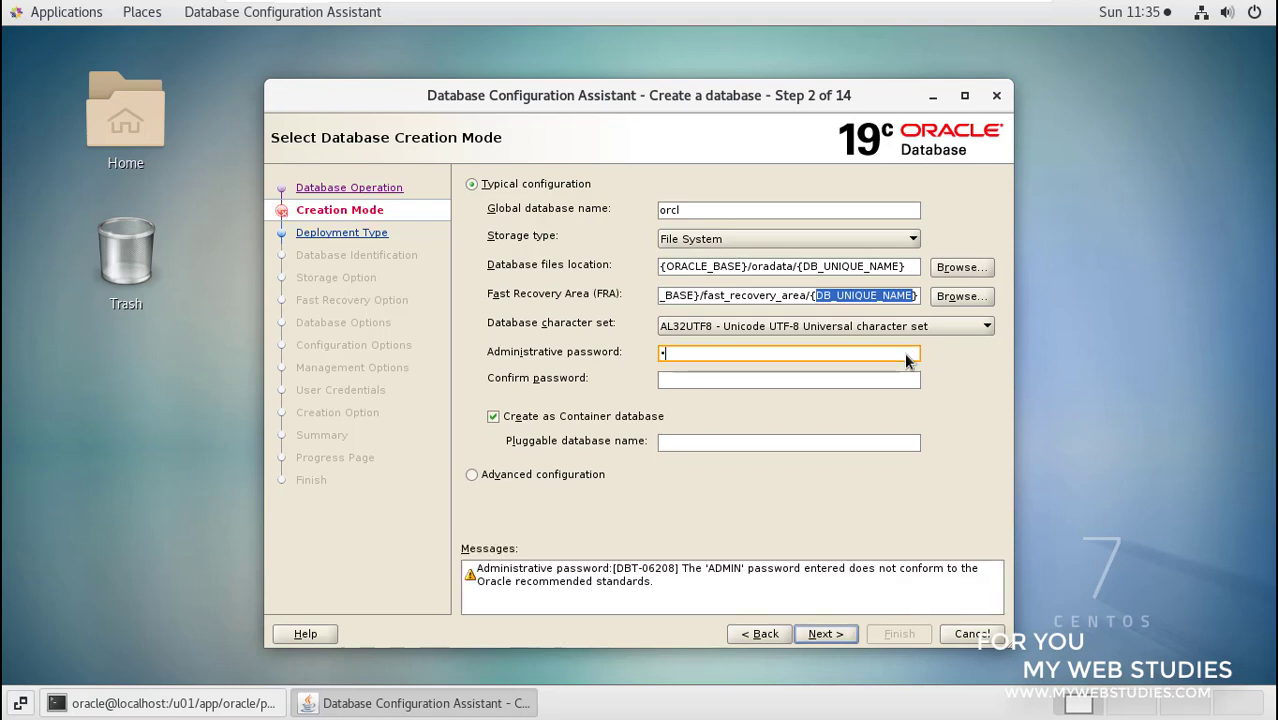
{"action": "type", "text": "le1"}
{"action": "type", "text": "•••••••"}
{"action": "left_click", "coordinate": [470, 572]}
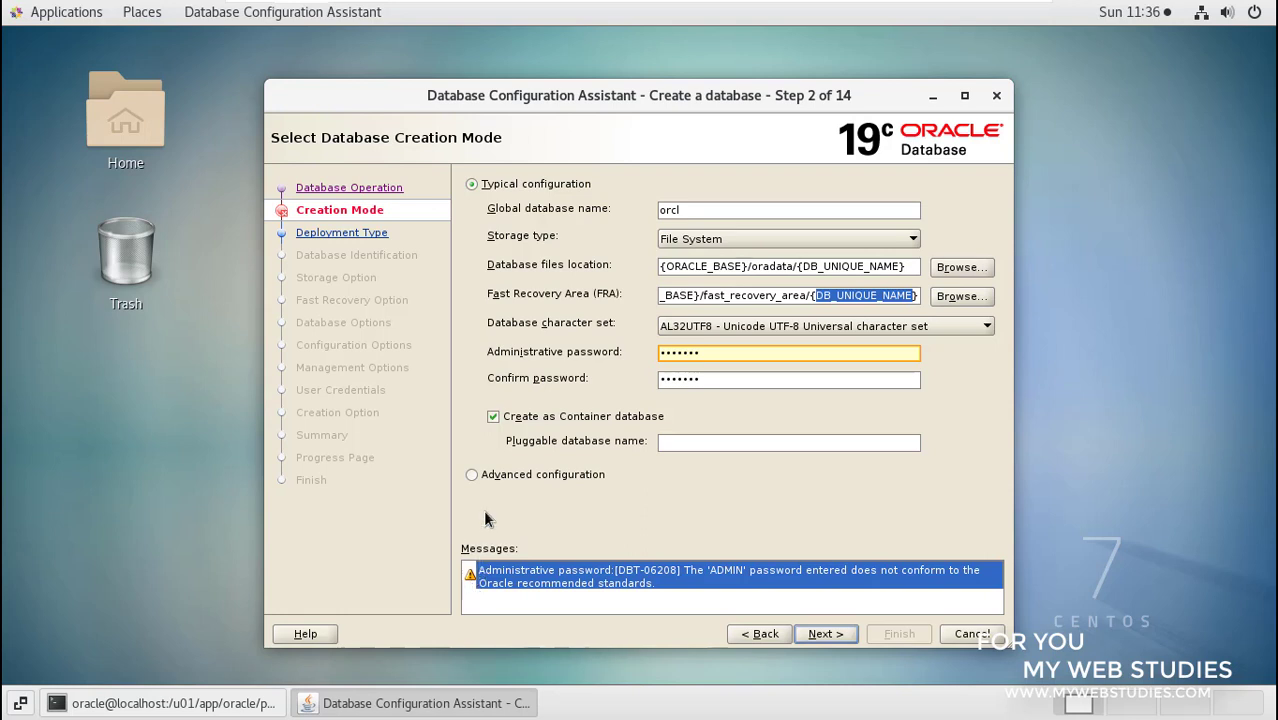
- Uncheck 'Create as Container database' so no pluggable database is created
{"action": "left_click", "coordinate": [494, 422]}
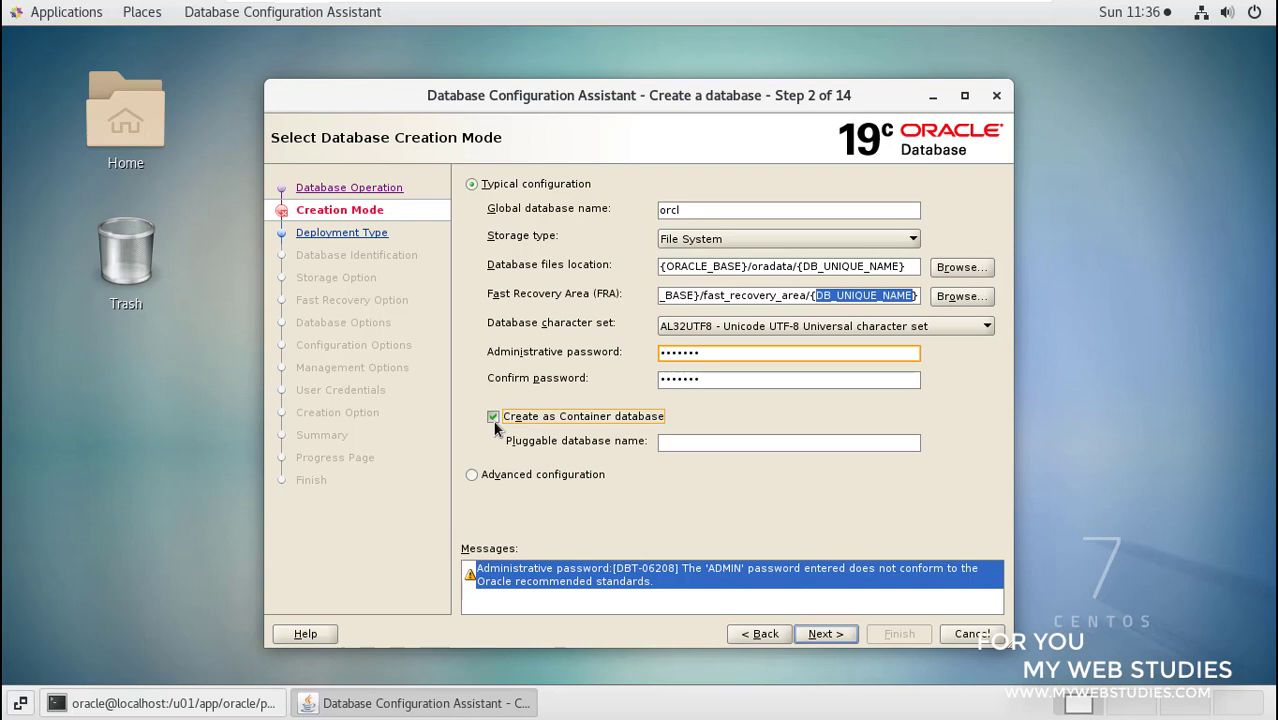
{"action": "left_click", "coordinate": [494, 420]}
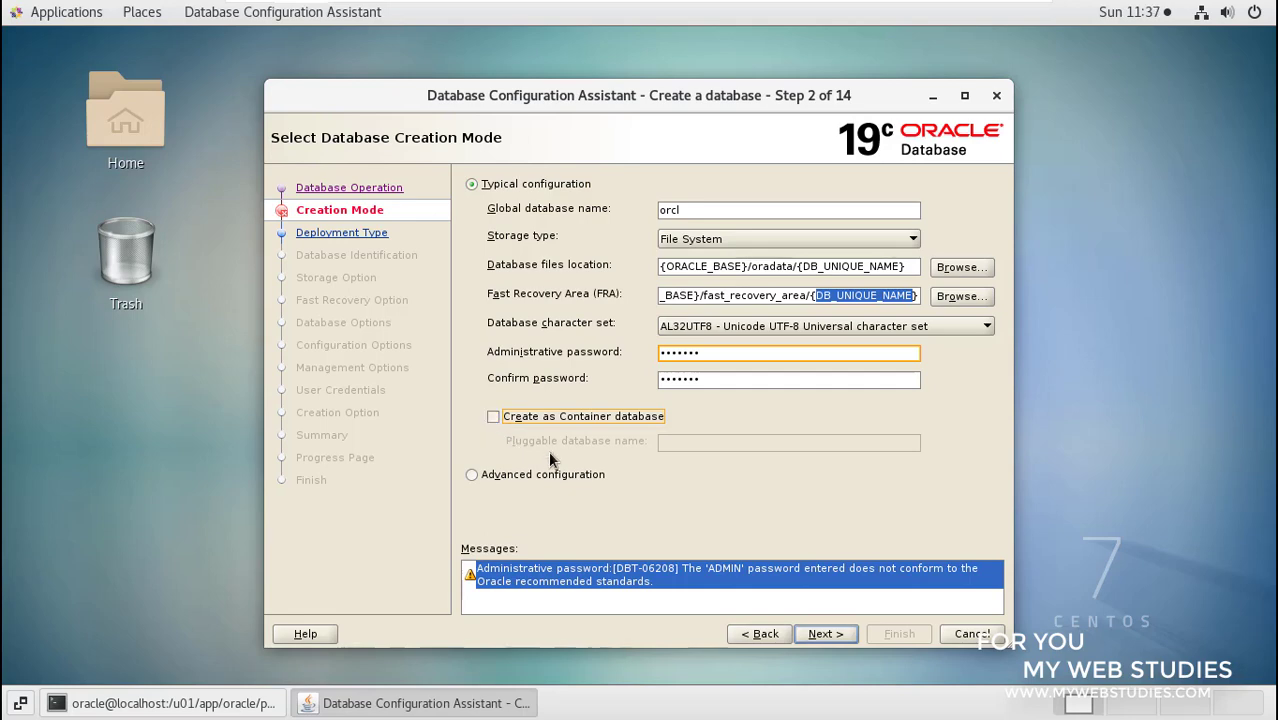
- Advance and accept the DBT-06208 password warning with Yes to reach the Summary
{"action": "left_click", "coordinate": [826, 634]}
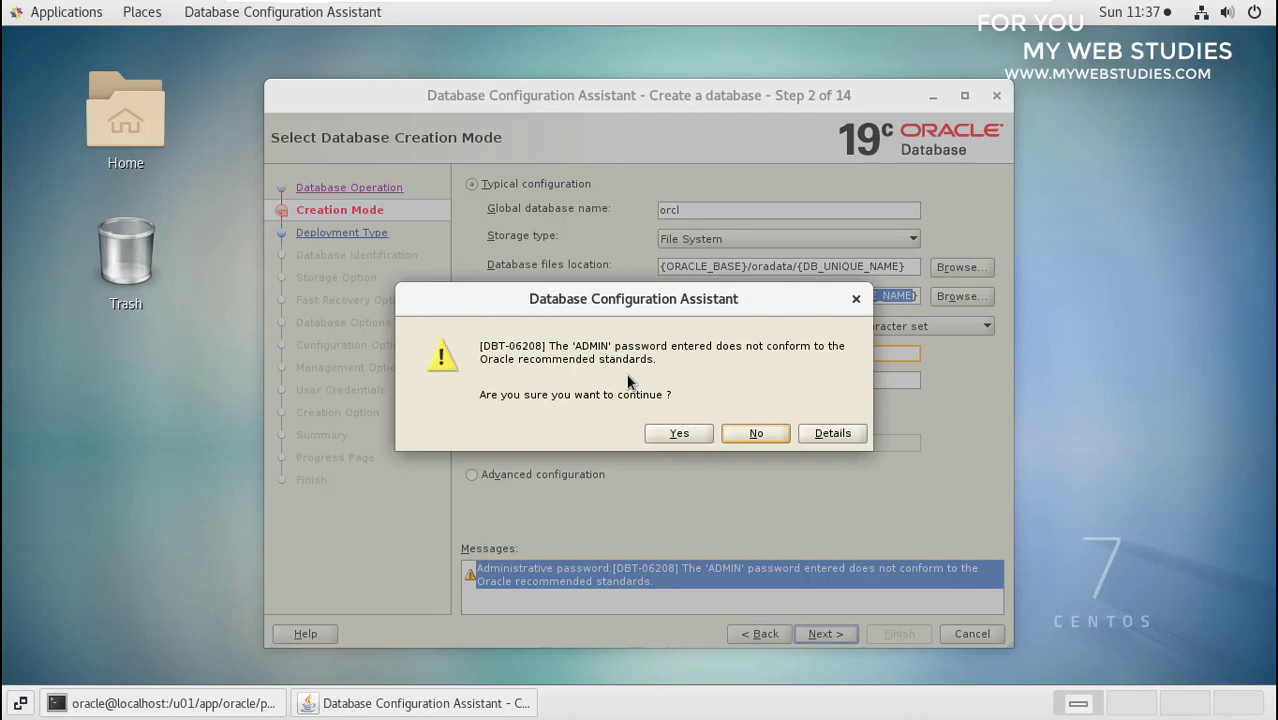
{"action": "left_click", "coordinate": [679, 434]}
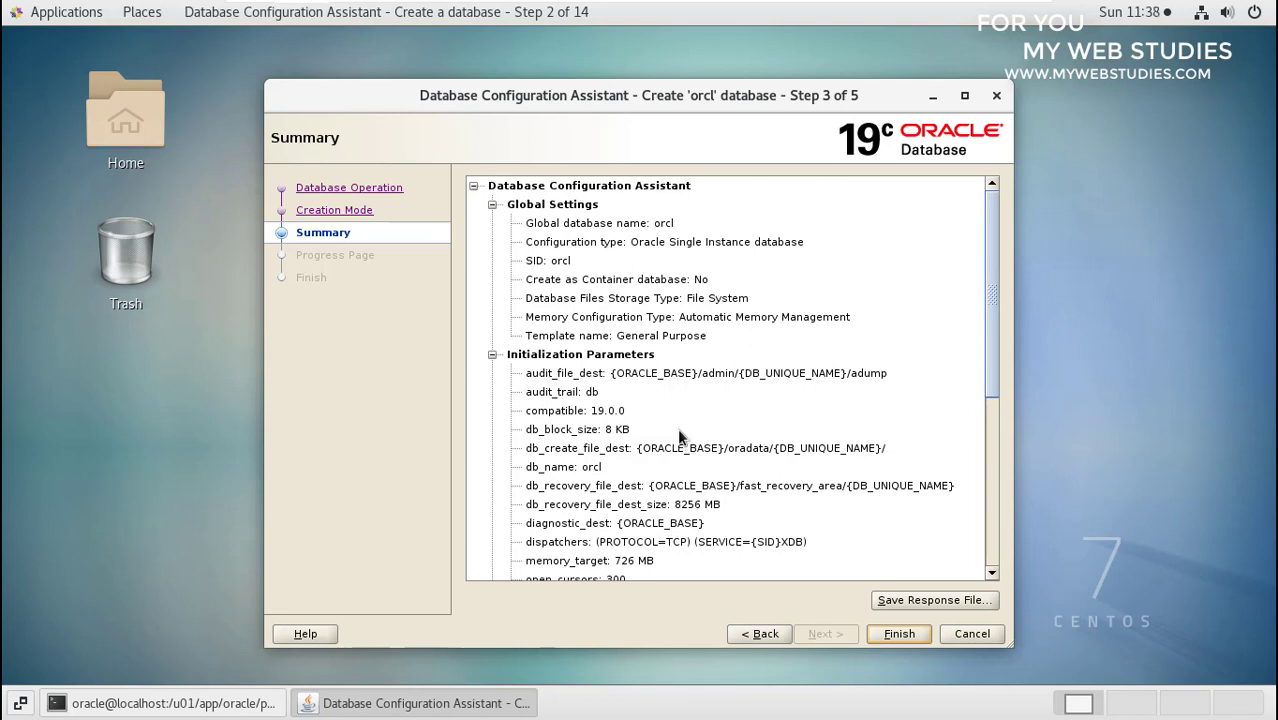
{"action": "left_click", "coordinate": [529, 430]}
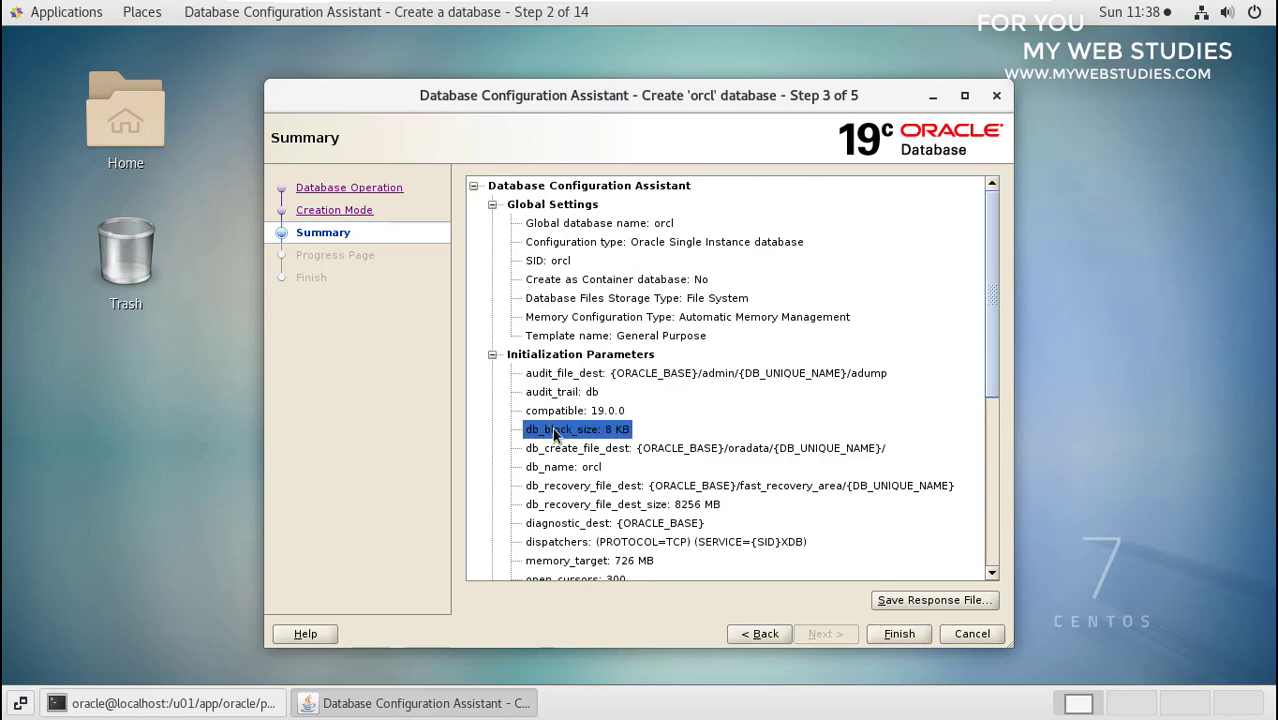
{"action": "left_click", "coordinate": [531, 469]}
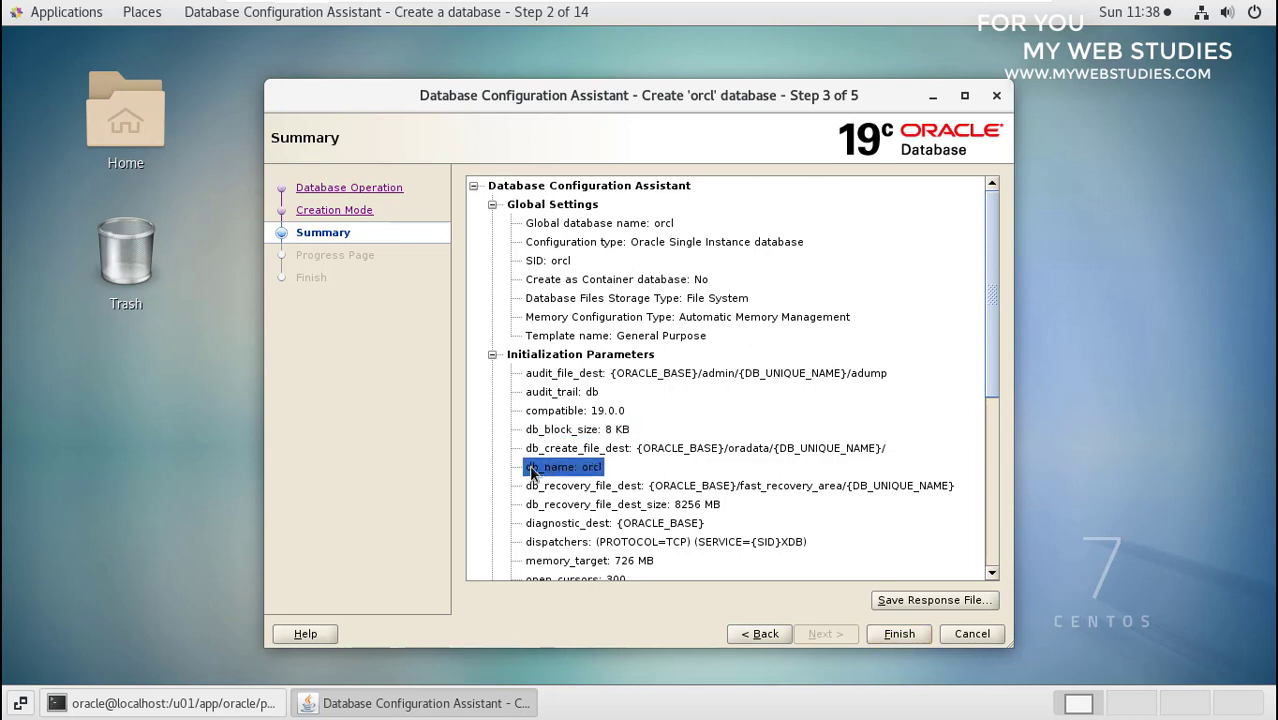
{"action": "scroll", "coordinate": [531, 469], "scroll_direction": "down", "scroll_amount": 2}
{"action": "left_click", "coordinate": [535, 451]}
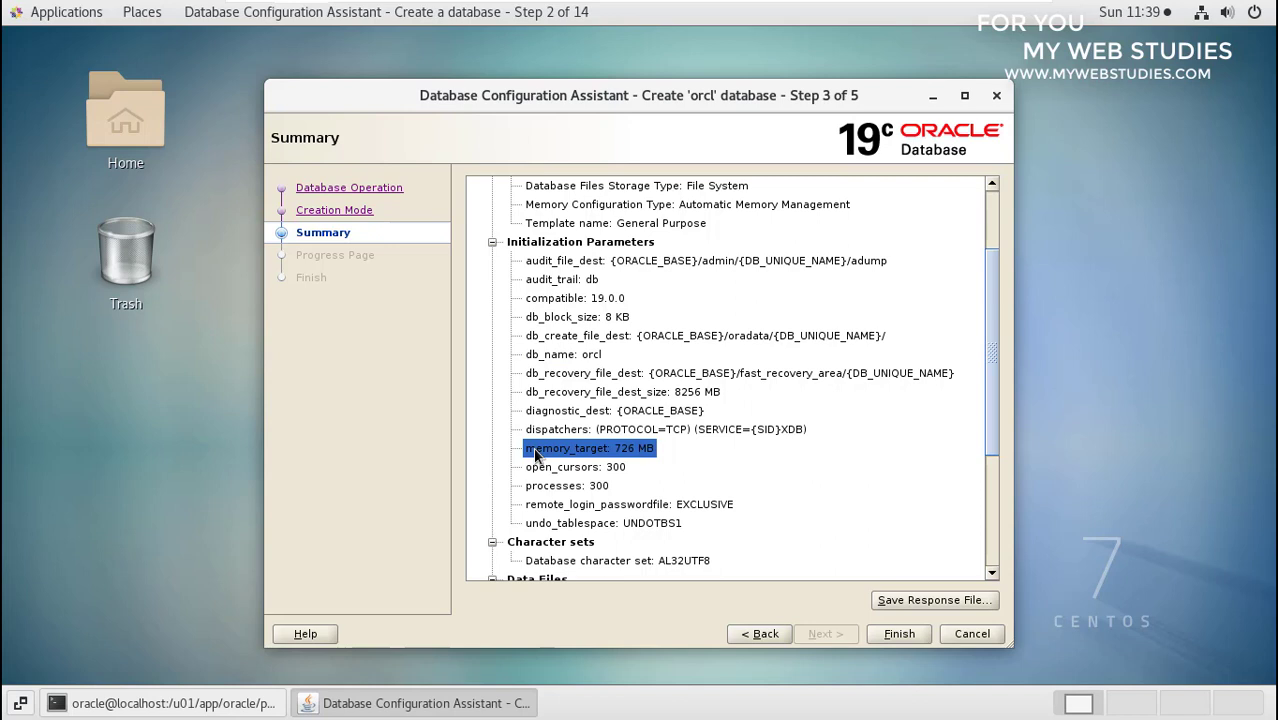
{"action": "left_click", "coordinate": [536, 524]}
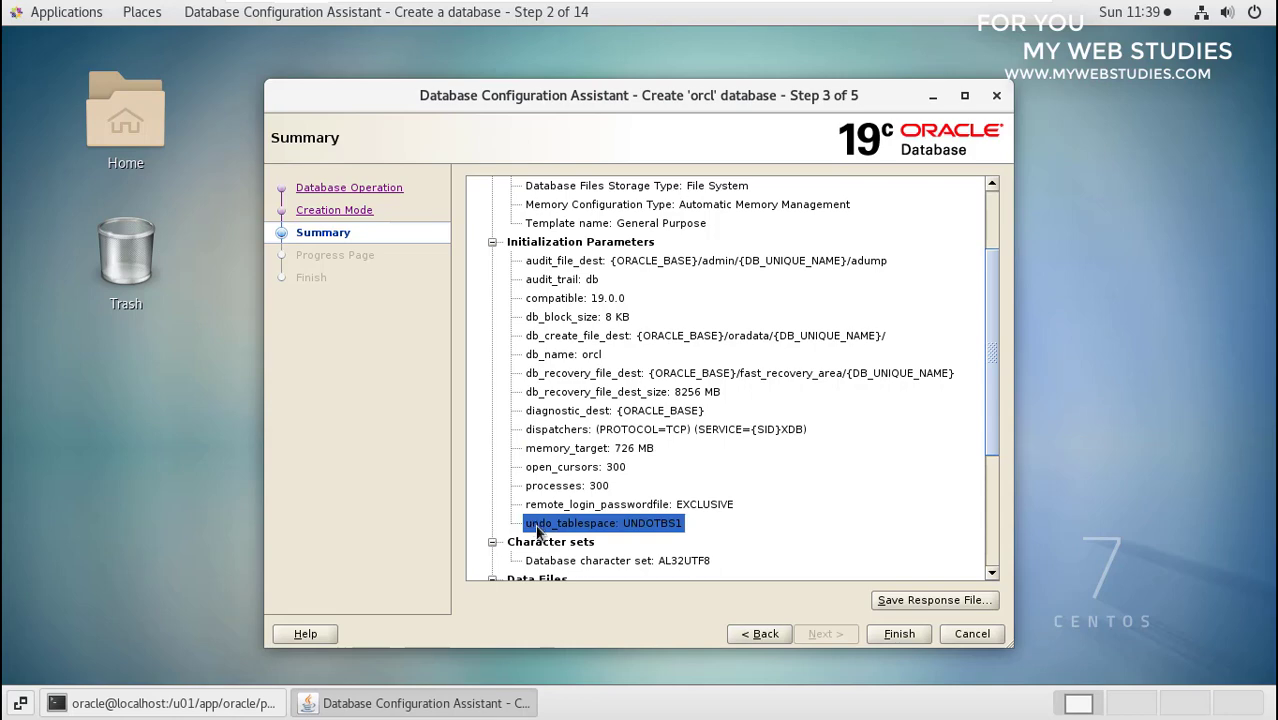
{"action": "left_click", "coordinate": [540, 565]}
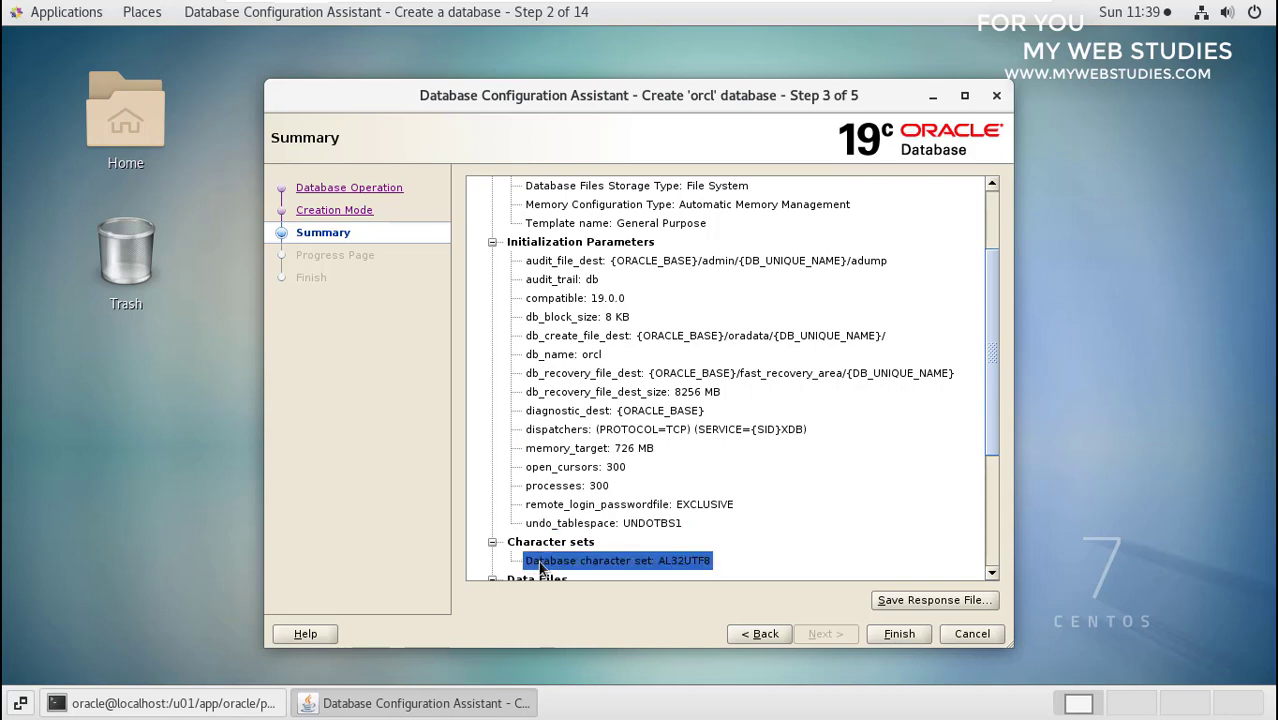
{"action": "scroll", "coordinate": [540, 567], "scroll_direction": "down", "scroll_amount": 4}
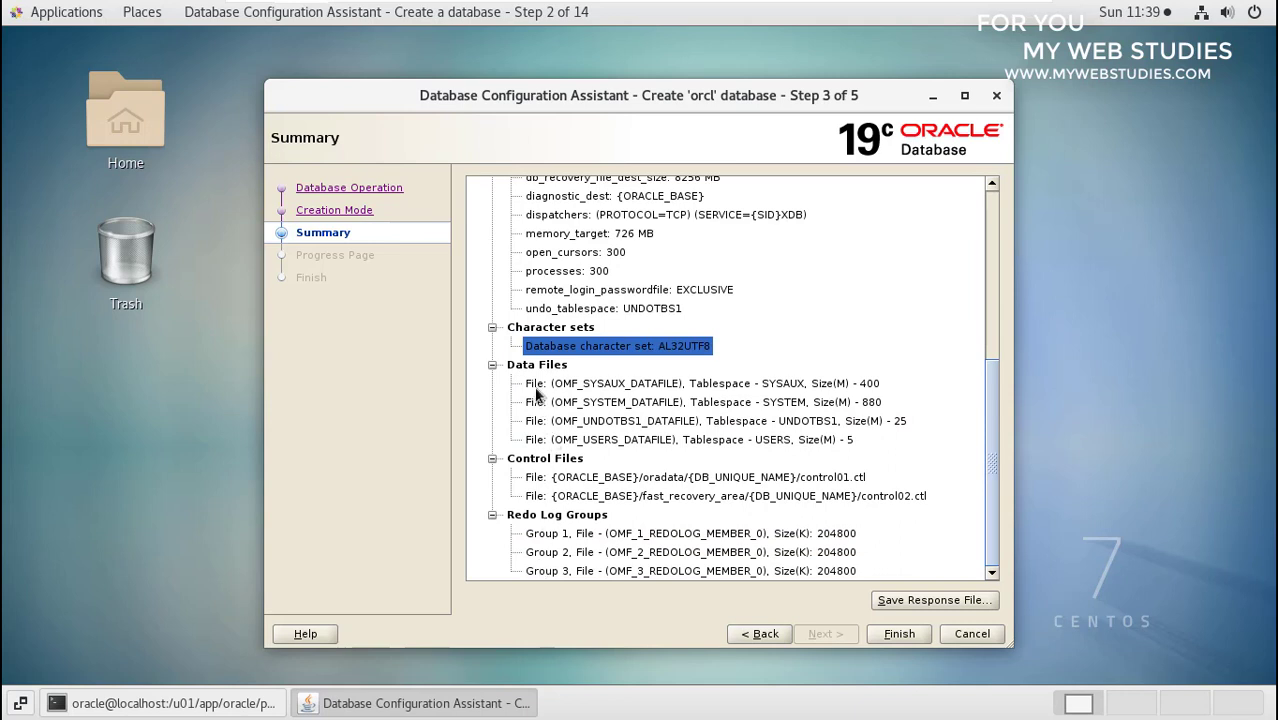
{"action": "left_click", "coordinate": [537, 388]}
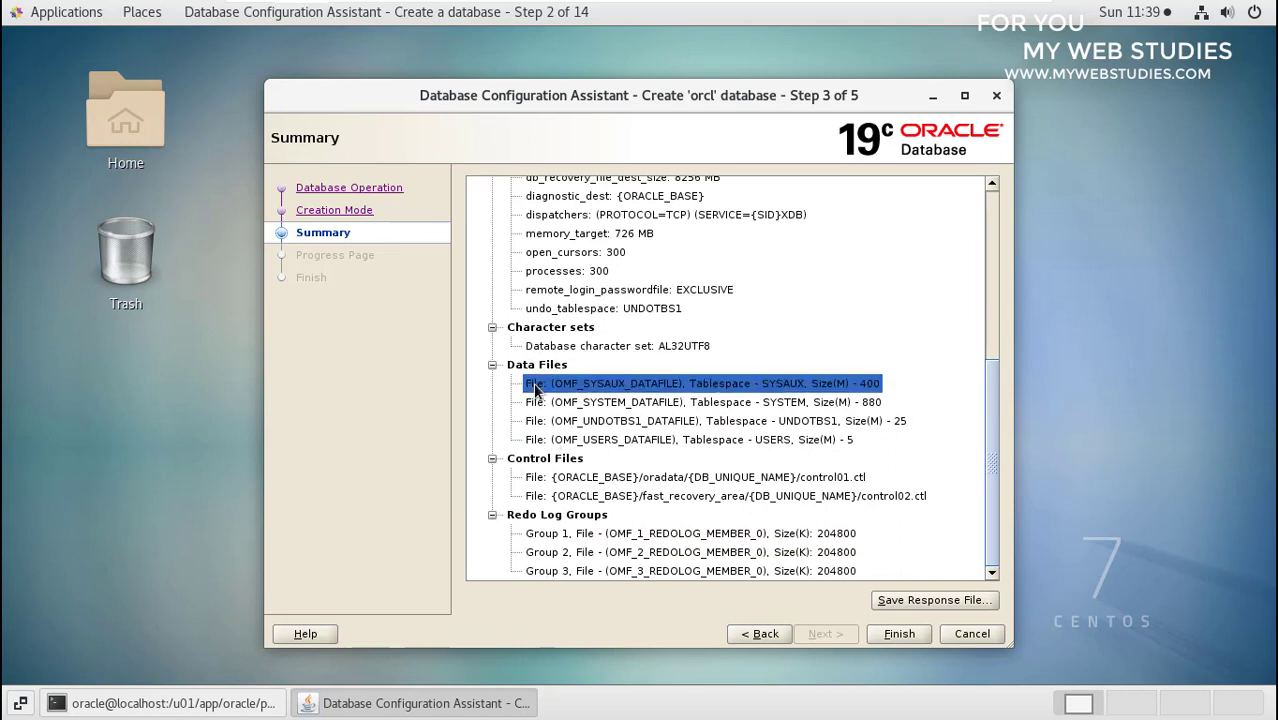
{"action": "left_click", "coordinate": [537, 409]}
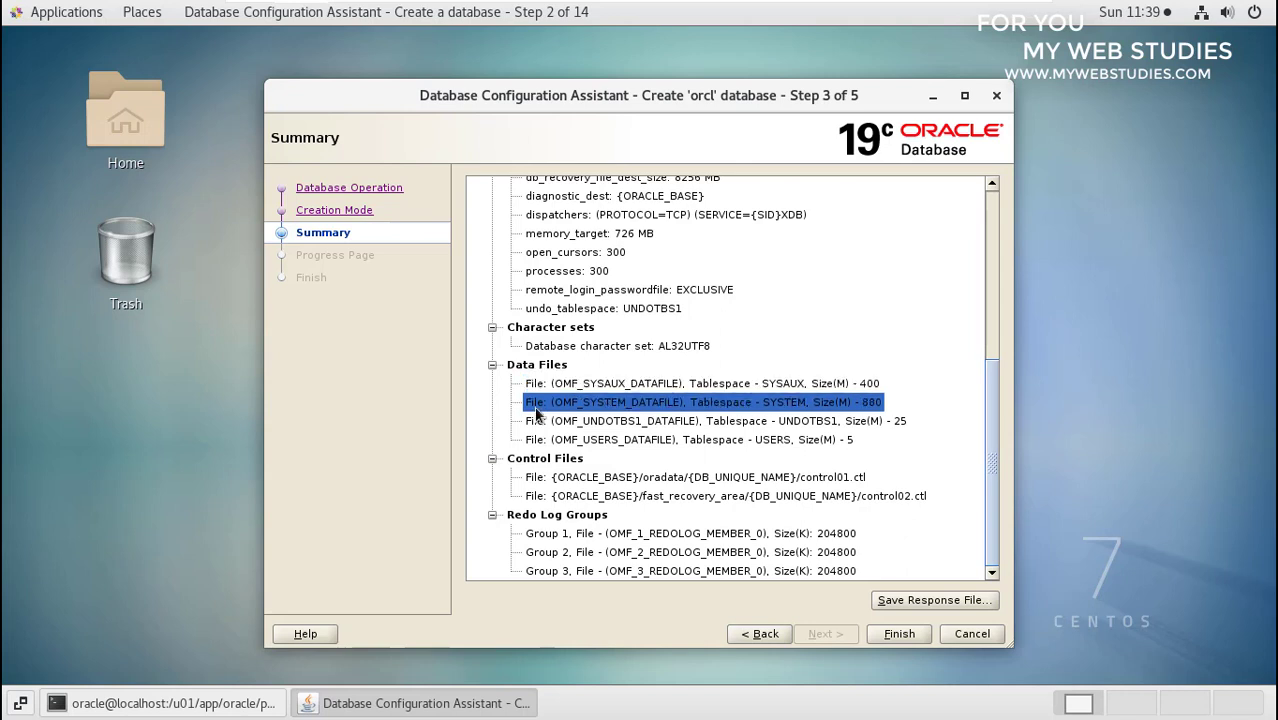
{"action": "left_click", "coordinate": [538, 426]}
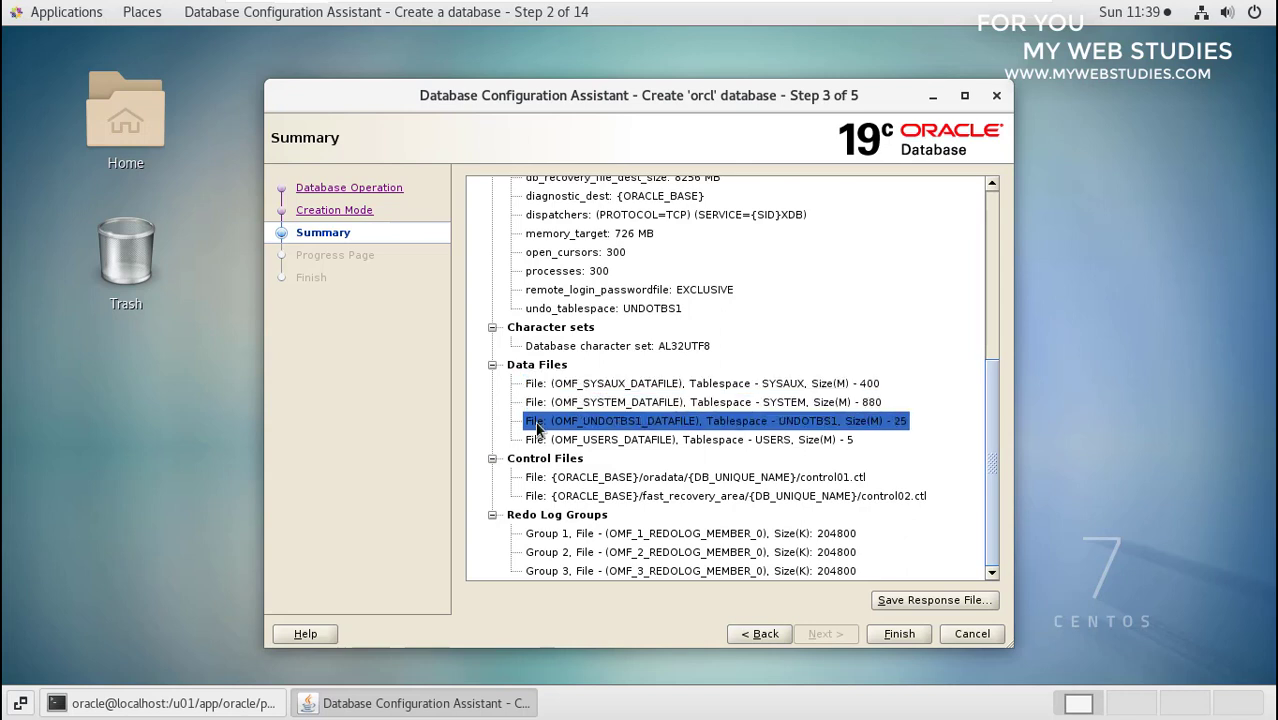
{"action": "left_click", "coordinate": [536, 440]}
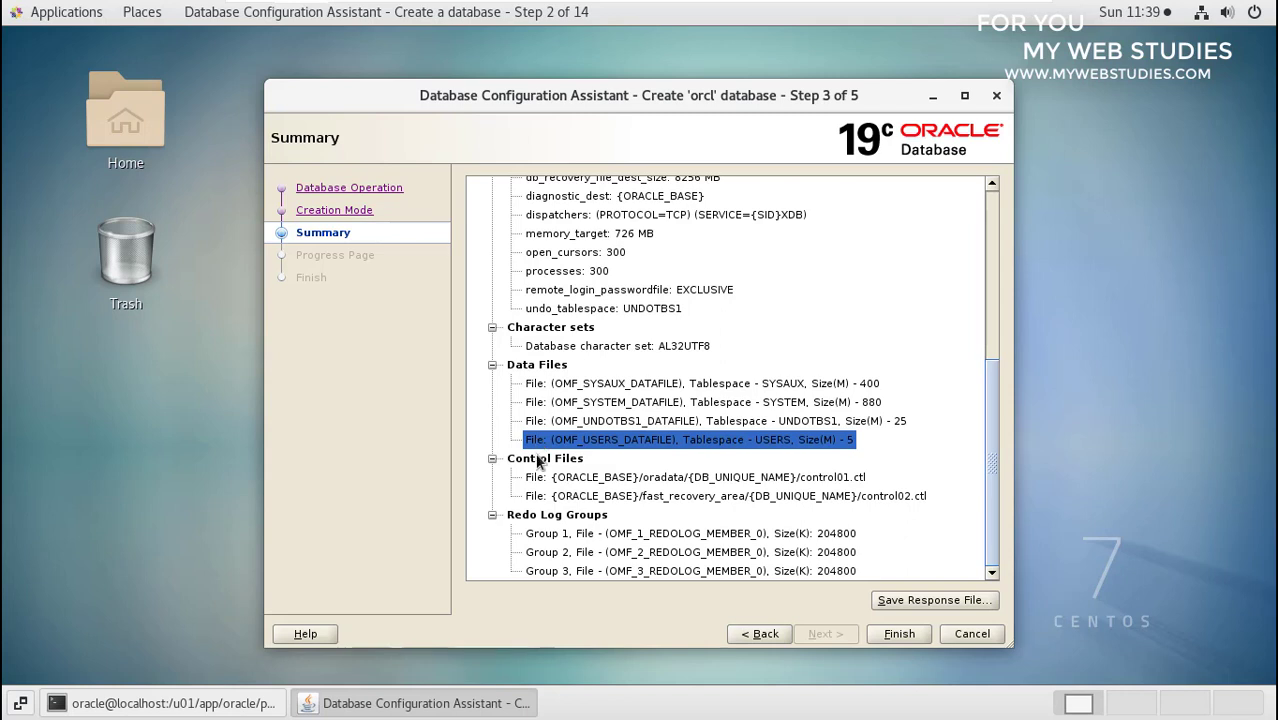
{"action": "left_click", "coordinate": [540, 479]}
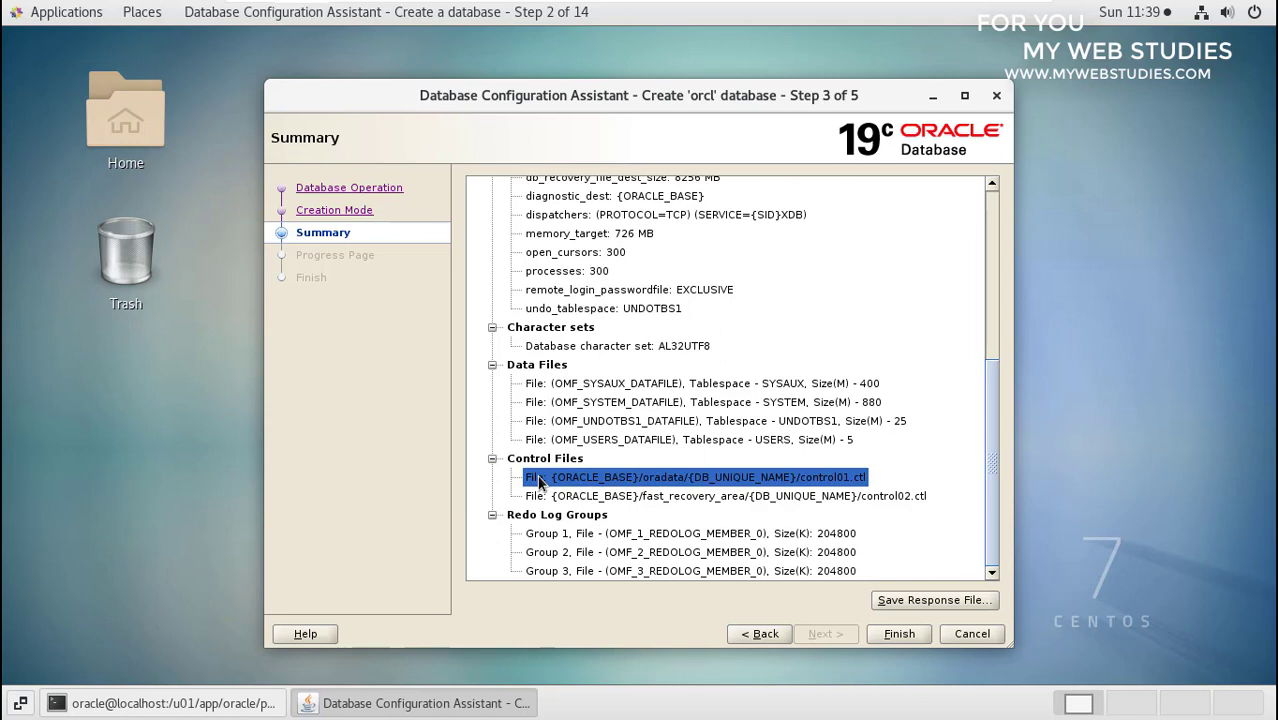
{"action": "left_click", "coordinate": [538, 499]}
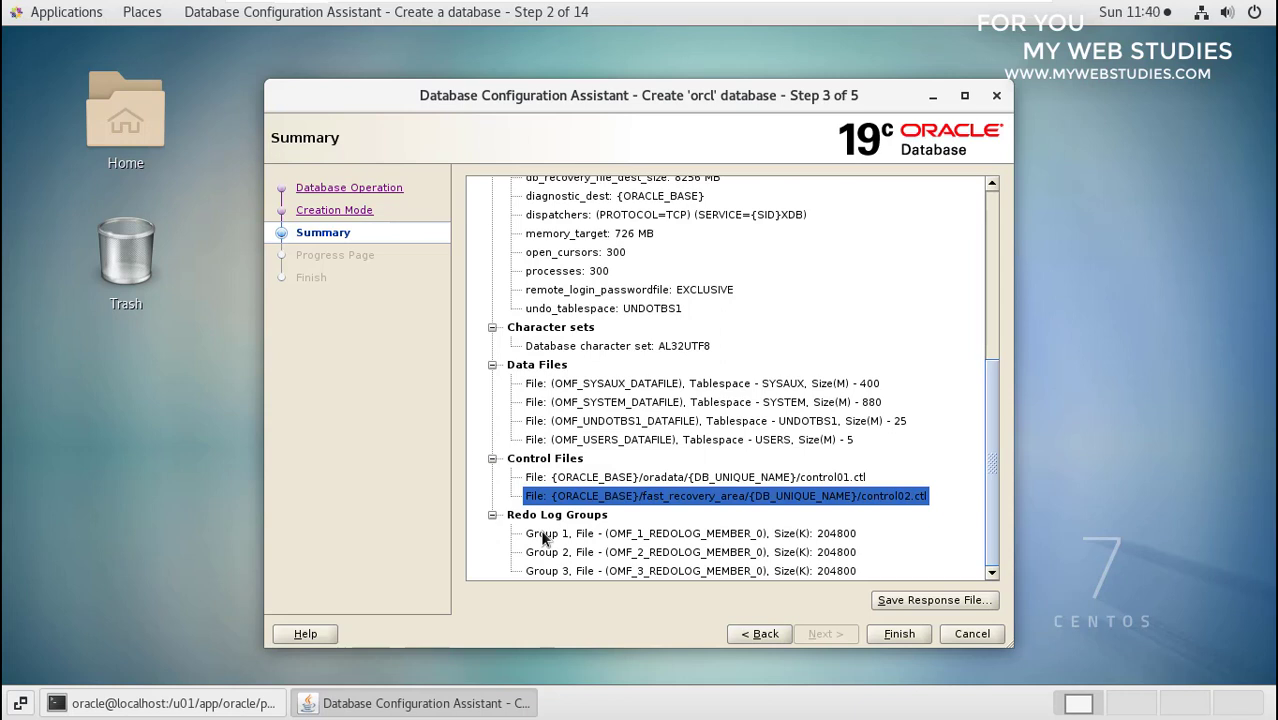
{"action": "left_click", "coordinate": [542, 535]}
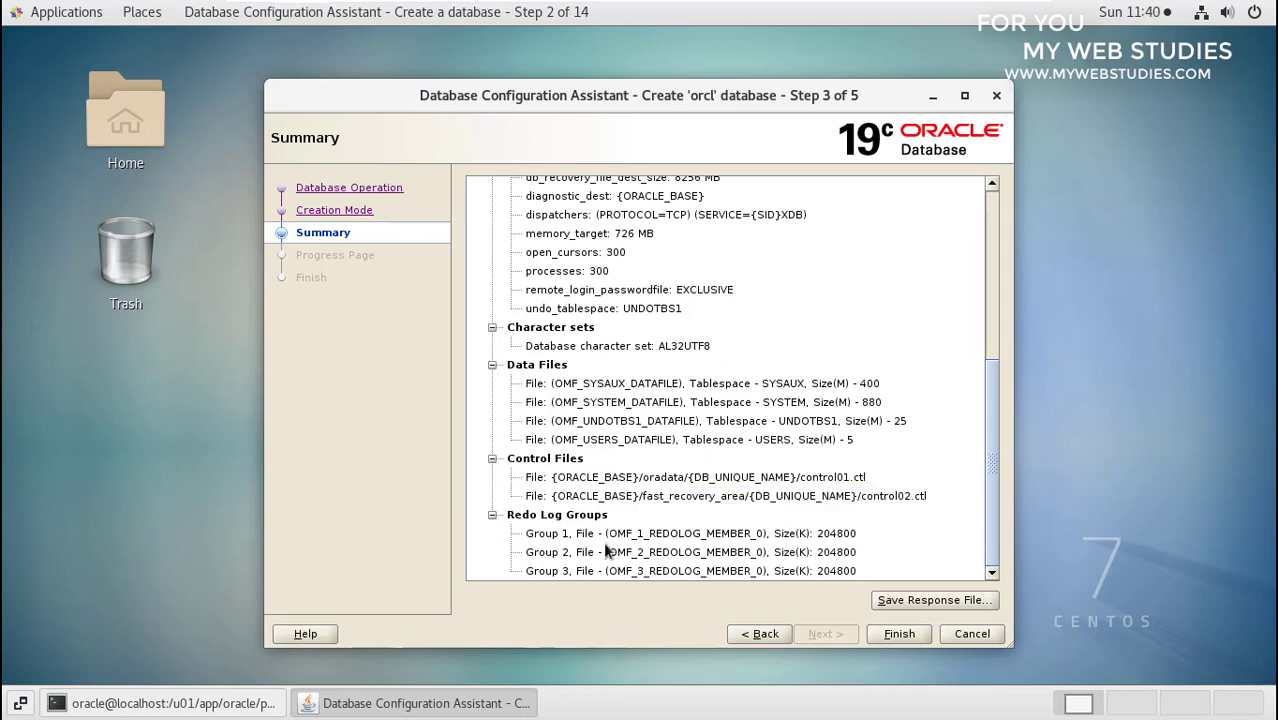
- Finish the wizard to start creating the orcl database
{"action": "left_click", "coordinate": [899, 634]}
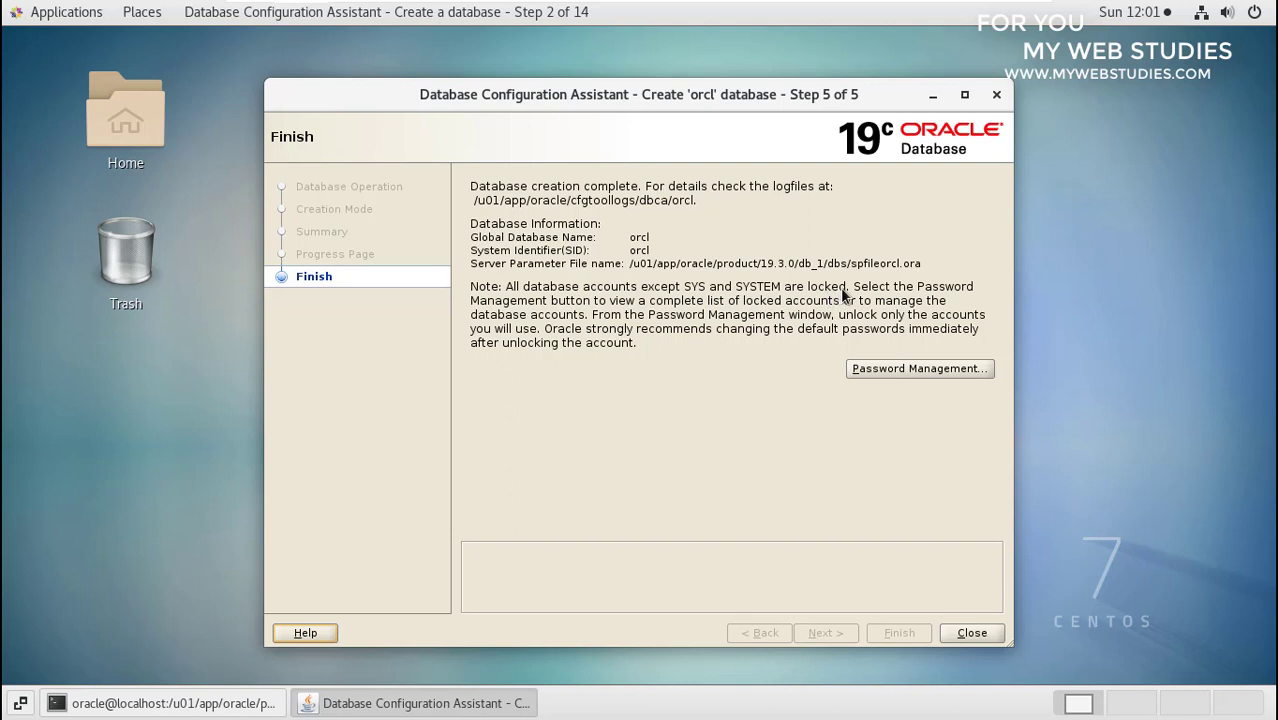
- Open Password Management to view the orcl user accounts and their lock status
{"action": "left_click", "coordinate": [872, 367]}
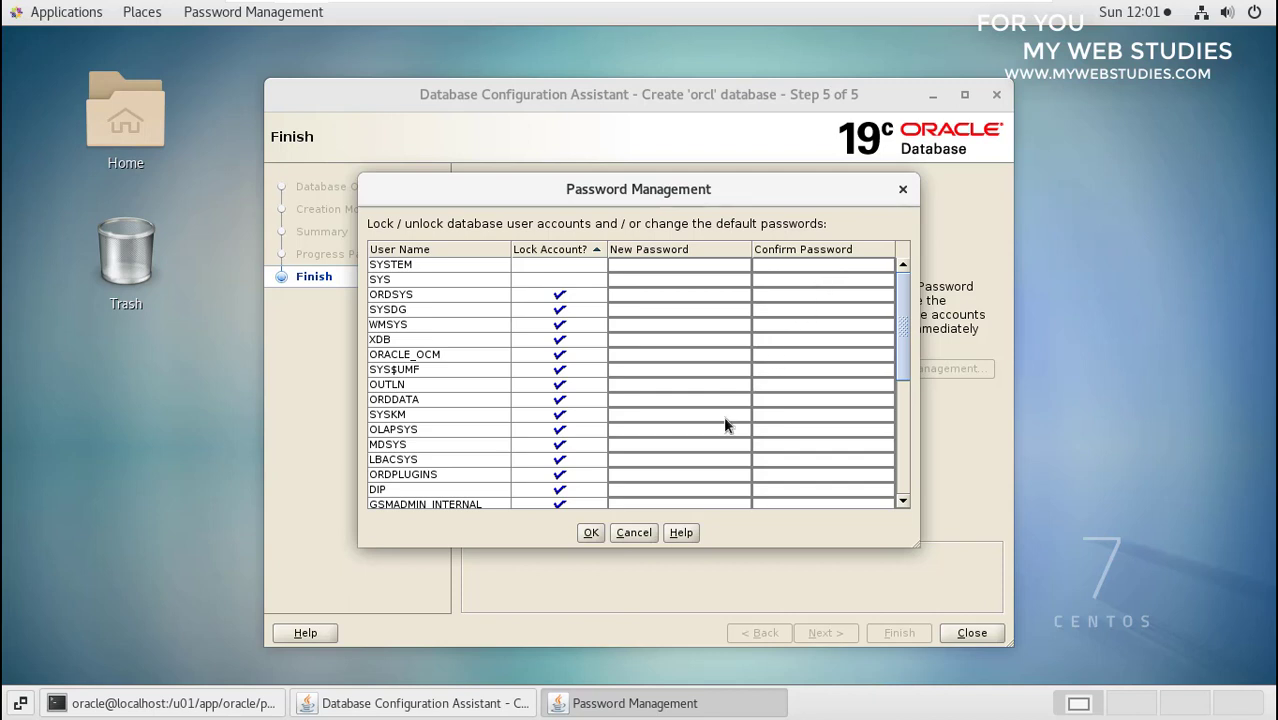
- Cancel Password Management without changes and close DBCA, returning to the terminal
{"action": "left_click", "coordinate": [634, 533]}
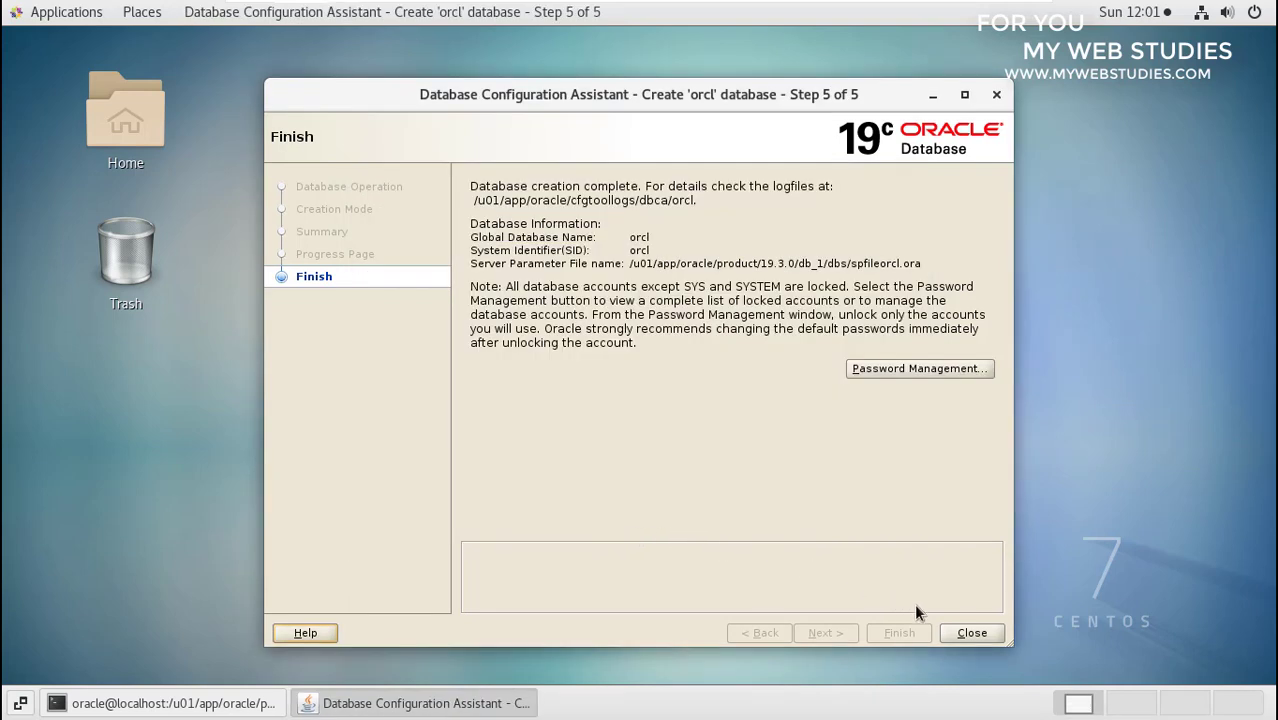
{"action": "left_click", "coordinate": [971, 633]}
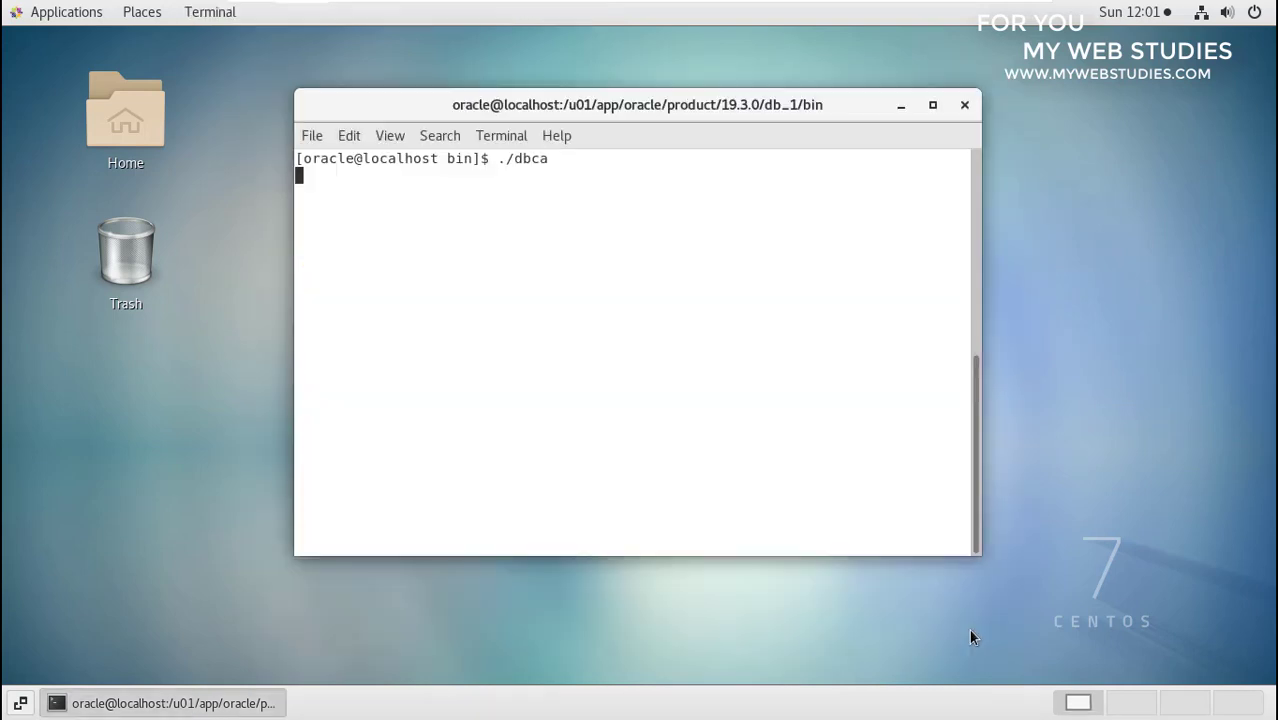